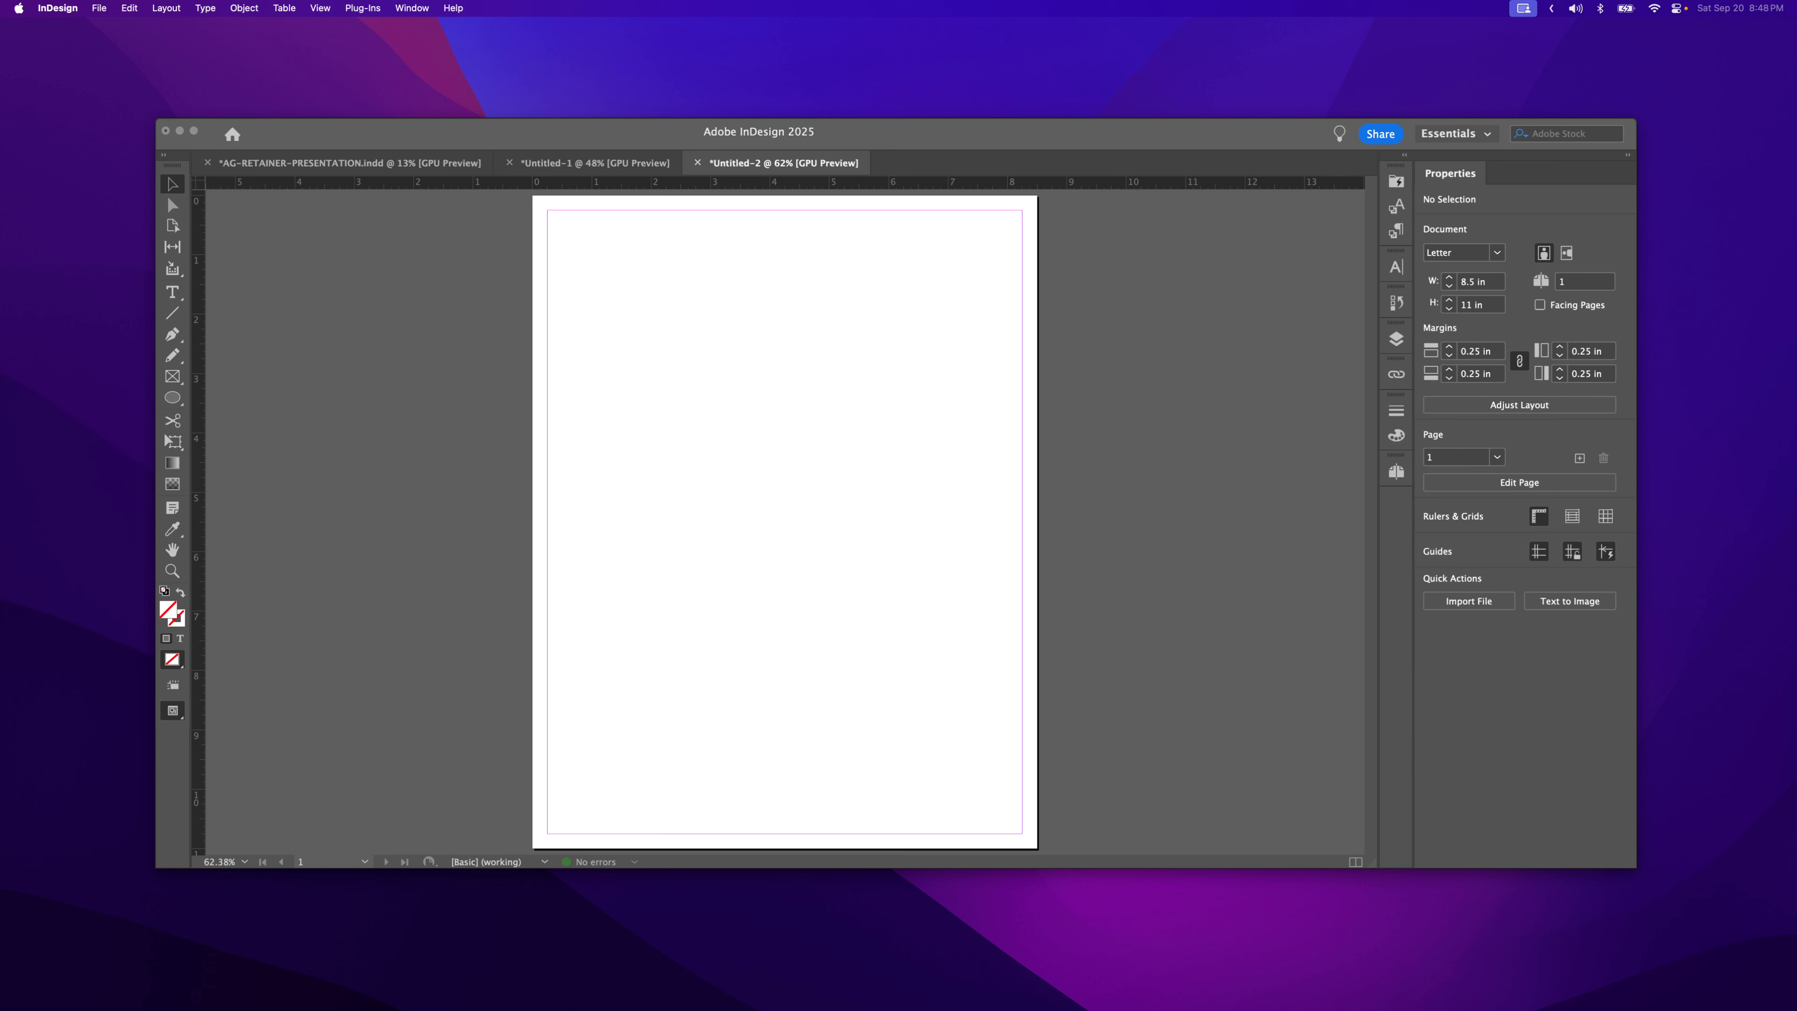
# - Place the misty forest photo file into the document
pyautogui.moveTo(1796, 696); pyautogui.dragTo(756, 449)
pyautogui.click(834, 425)
pyautogui.click(800, 479)
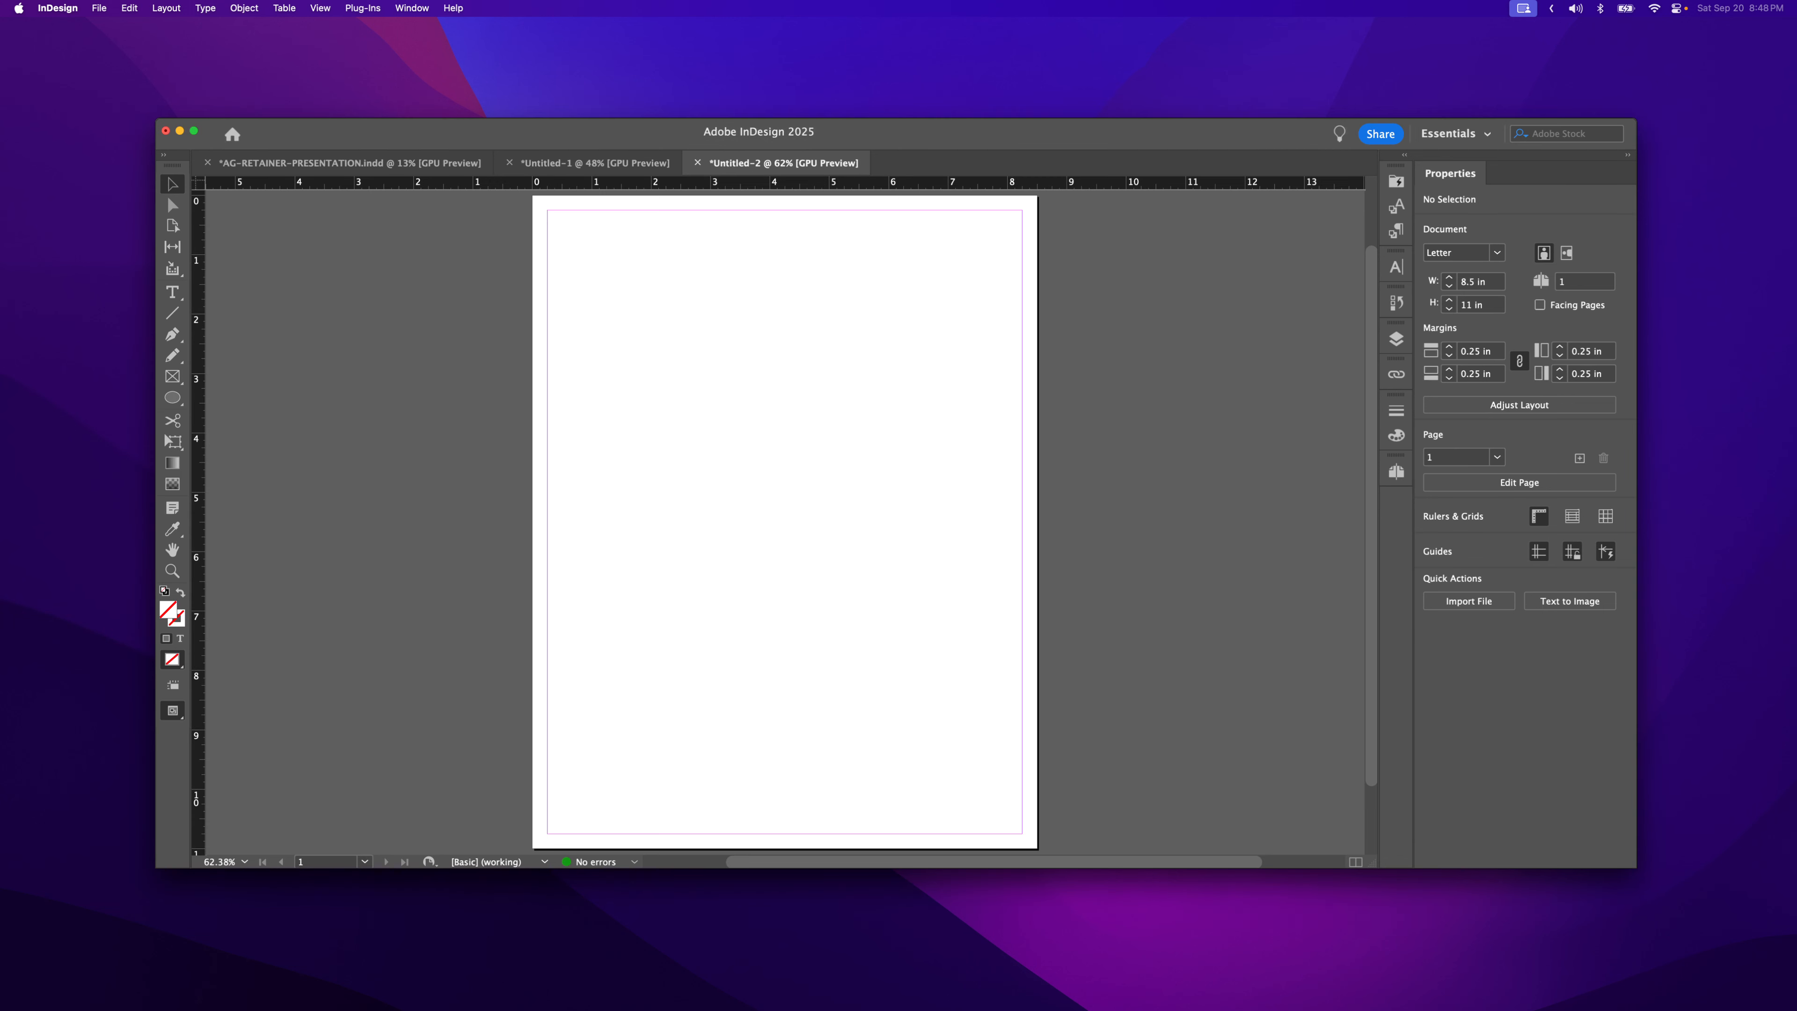
pyautogui.moveTo(916, 500); pyautogui.dragTo(765, 488)
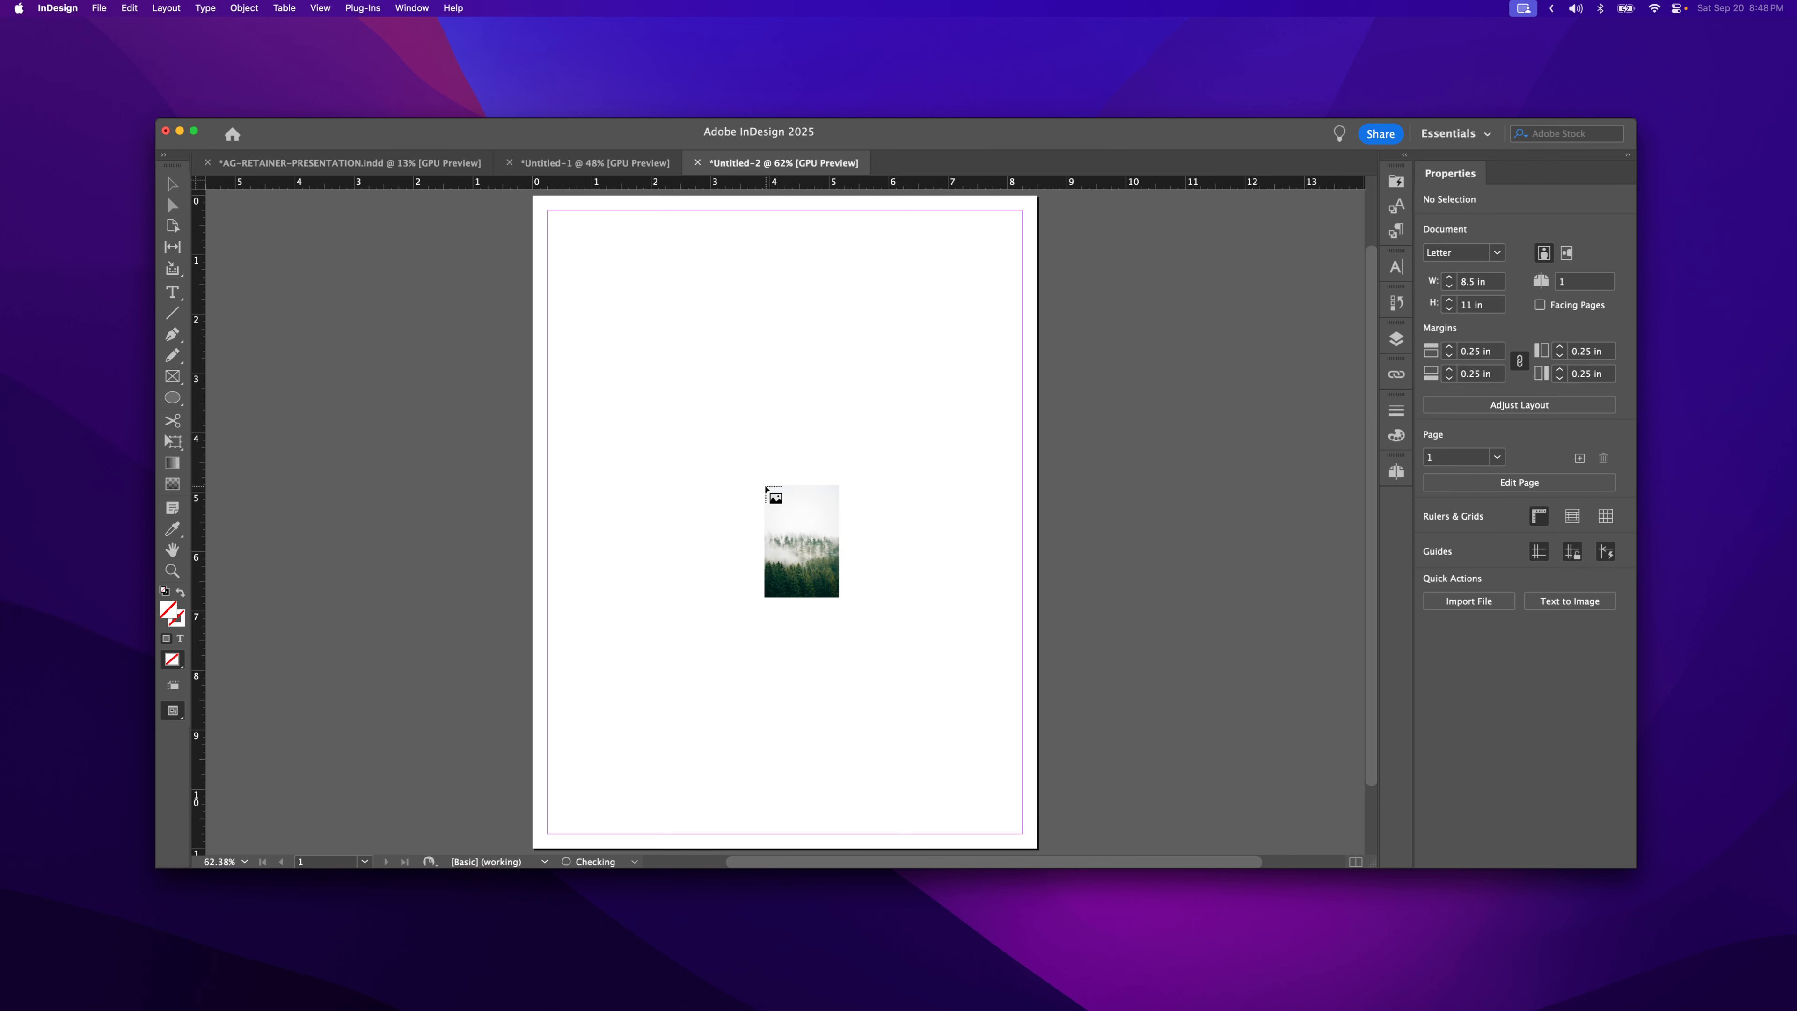
pyautogui.click(764, 487)
pyautogui.moveTo(910, 651); pyautogui.dragTo(599, 381)
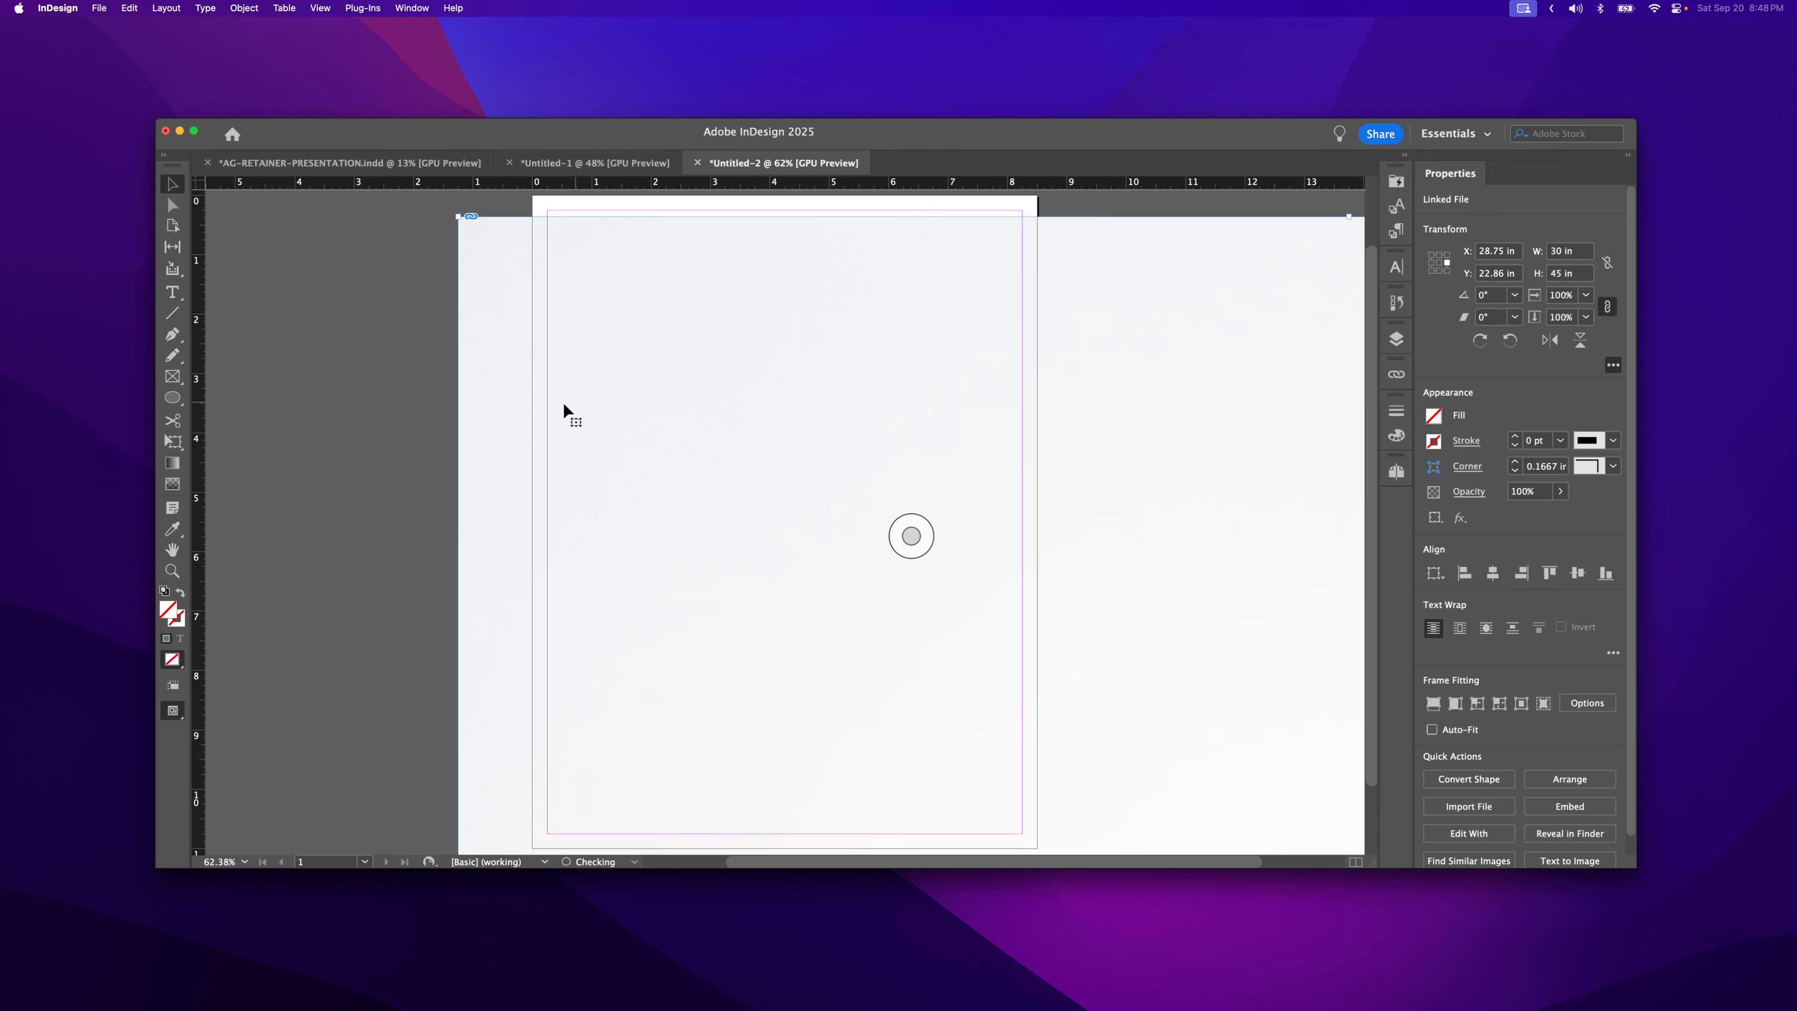
# - Scale the oversized photo down to 8.25 × 12.375 in and move it over the page
pyautogui.keyDown('alt'); pyautogui.keyDown('super'); pyautogui.click(802, 558); pyautogui.keyUp('super'); pyautogui.keyUp('alt')
pyautogui.keyDown('alt'); pyautogui.keyDown('super'); pyautogui.click(802, 559); pyautogui.keyUp('super'); pyautogui.keyUp('alt')
pyautogui.keyDown('alt'); pyautogui.keyDown('super'); pyautogui.click(803, 558); pyautogui.keyUp('super'); pyautogui.keyUp('alt')
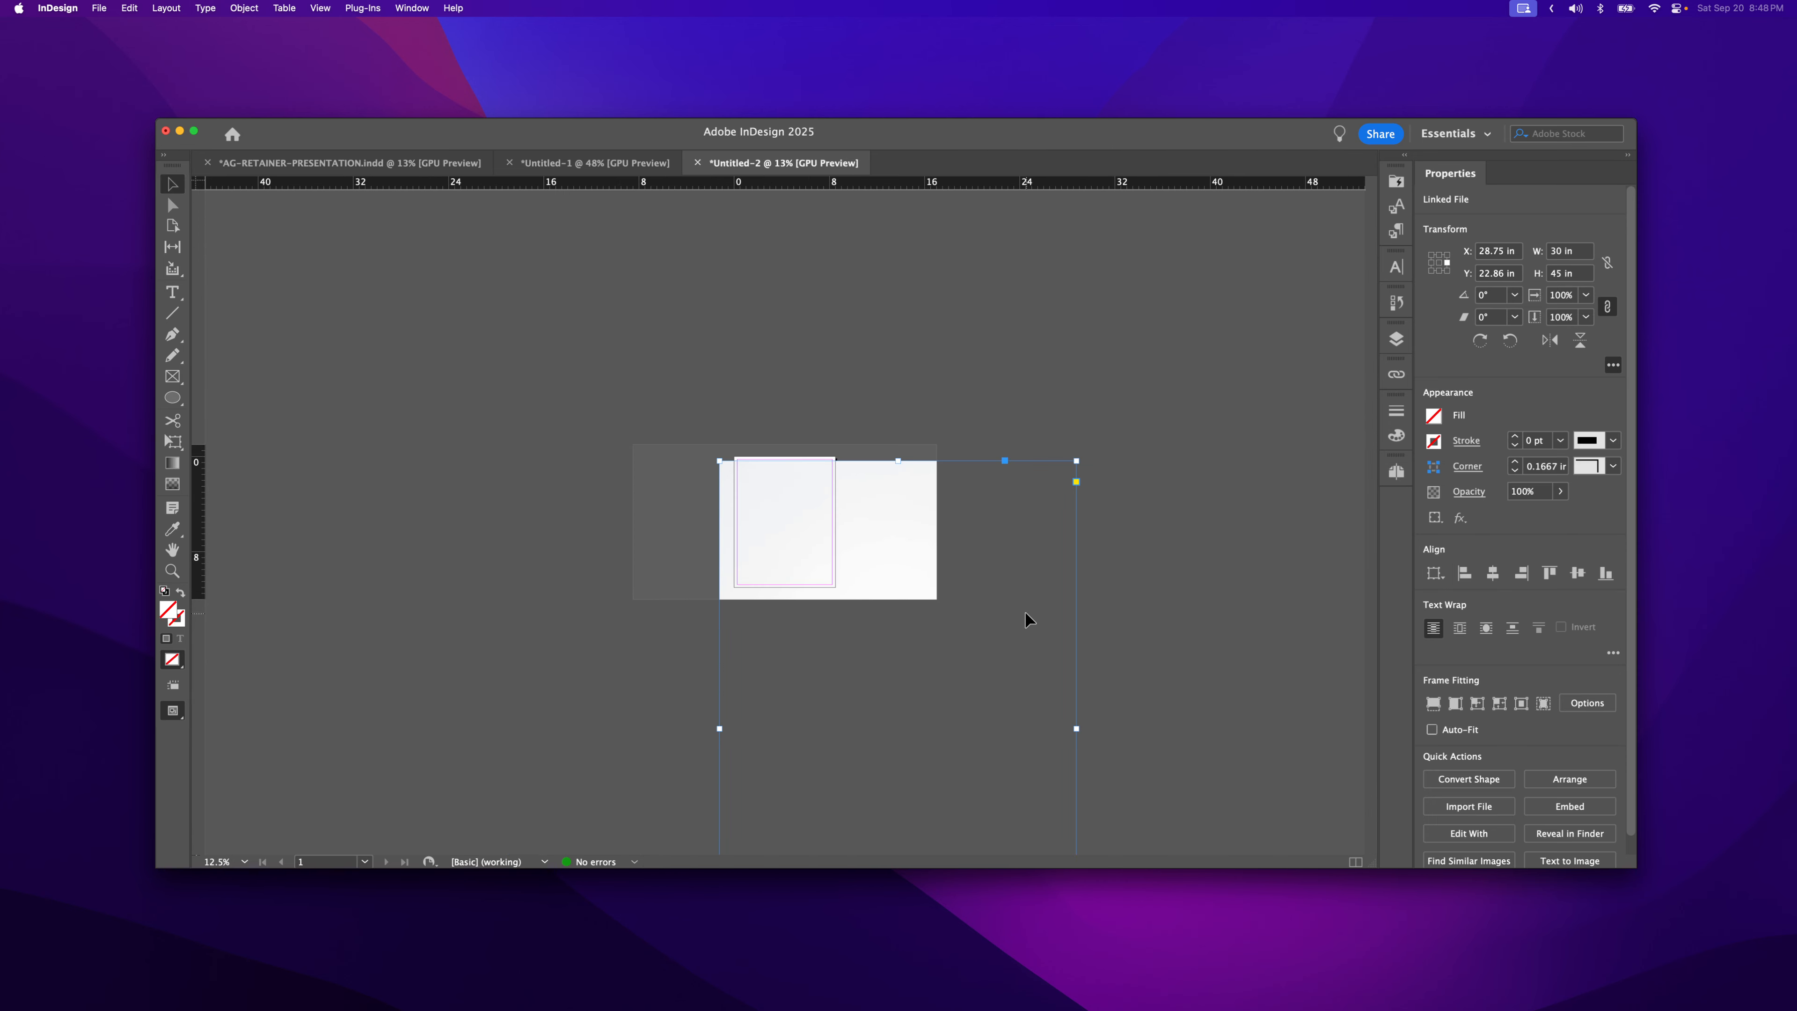
pyautogui.keyDown('alt'); pyautogui.keyDown('super'); pyautogui.click(914, 626); pyautogui.keyUp('super'); pyautogui.keyUp('alt')
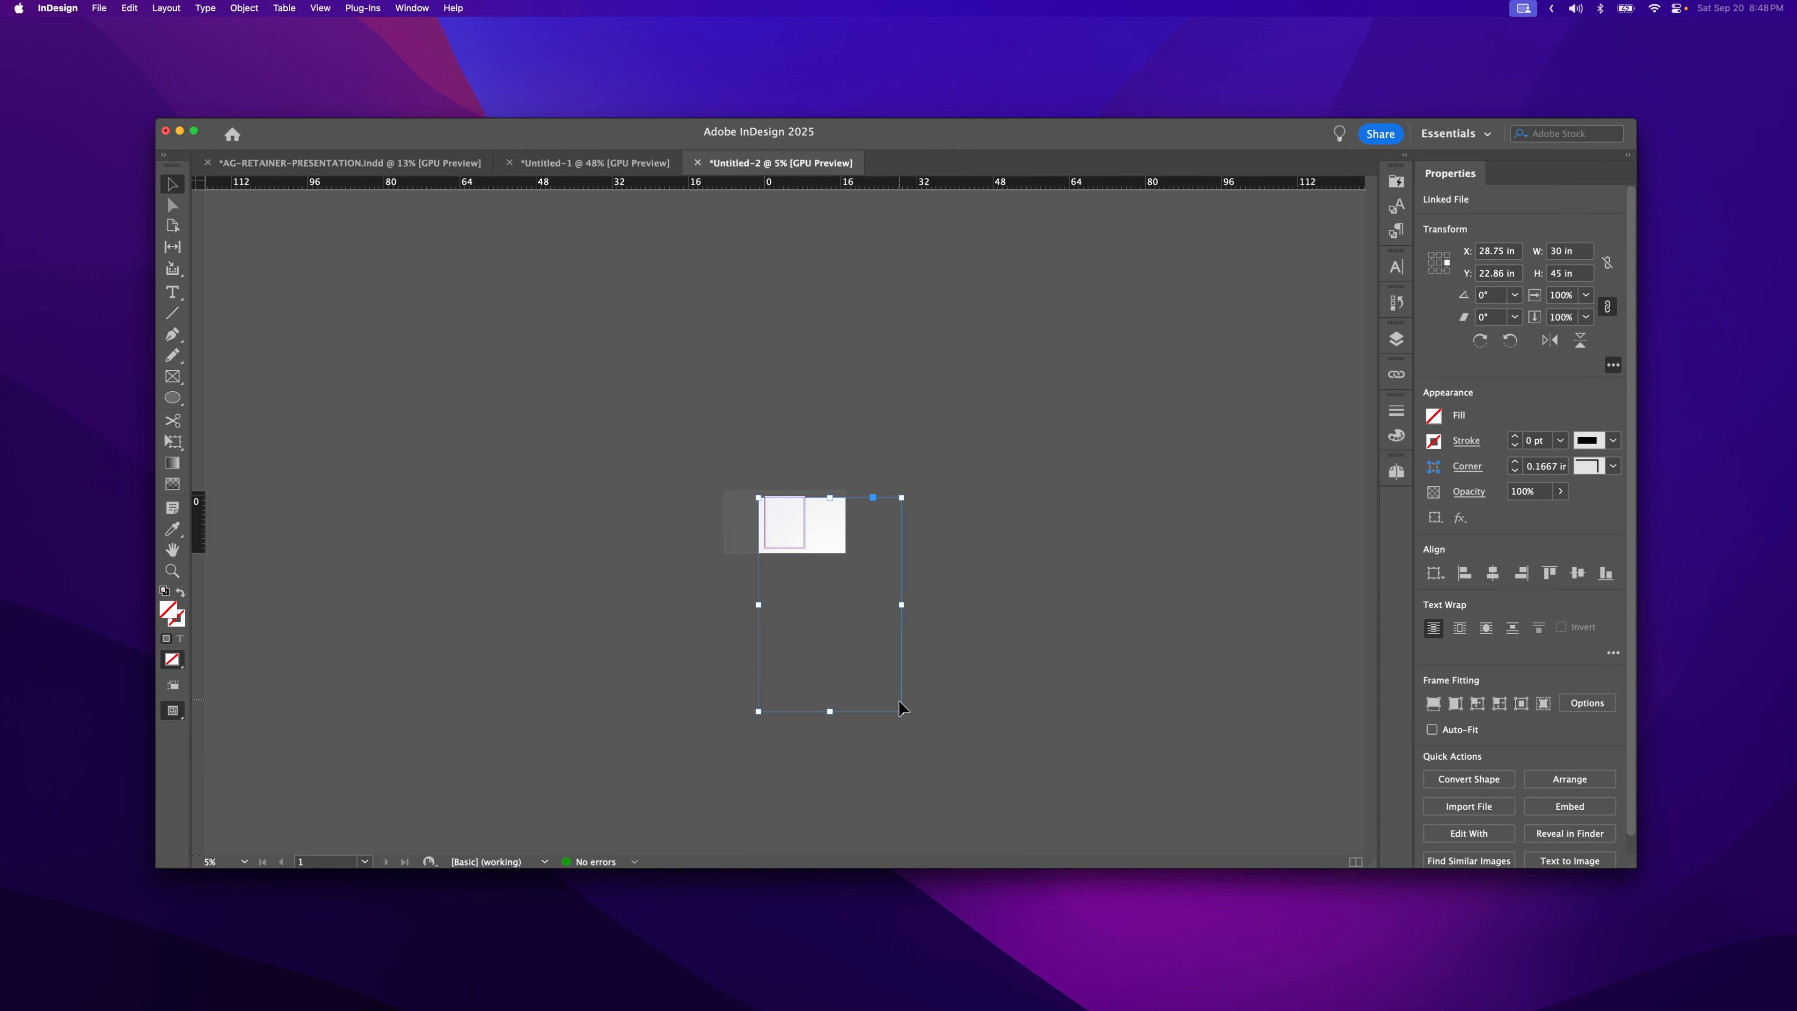
pyautogui.moveTo(901, 711); pyautogui.dragTo(865, 641)
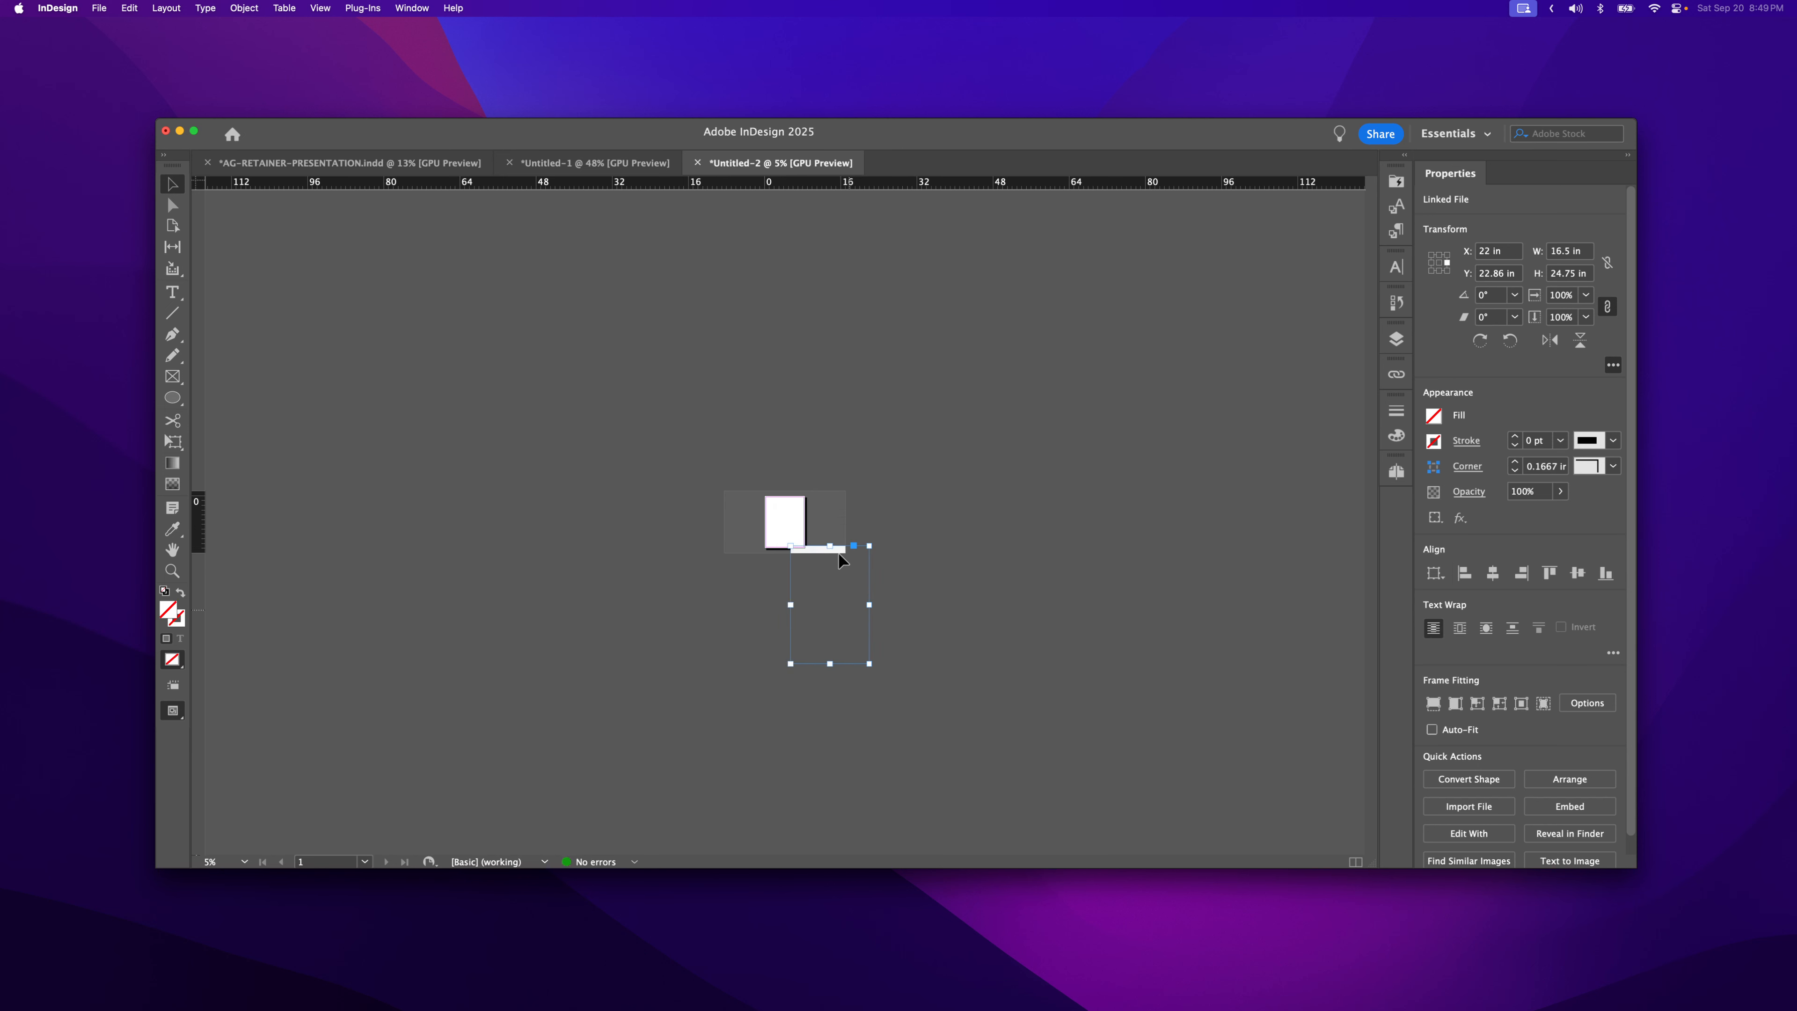
pyautogui.moveTo(842, 554); pyautogui.dragTo(790, 518)
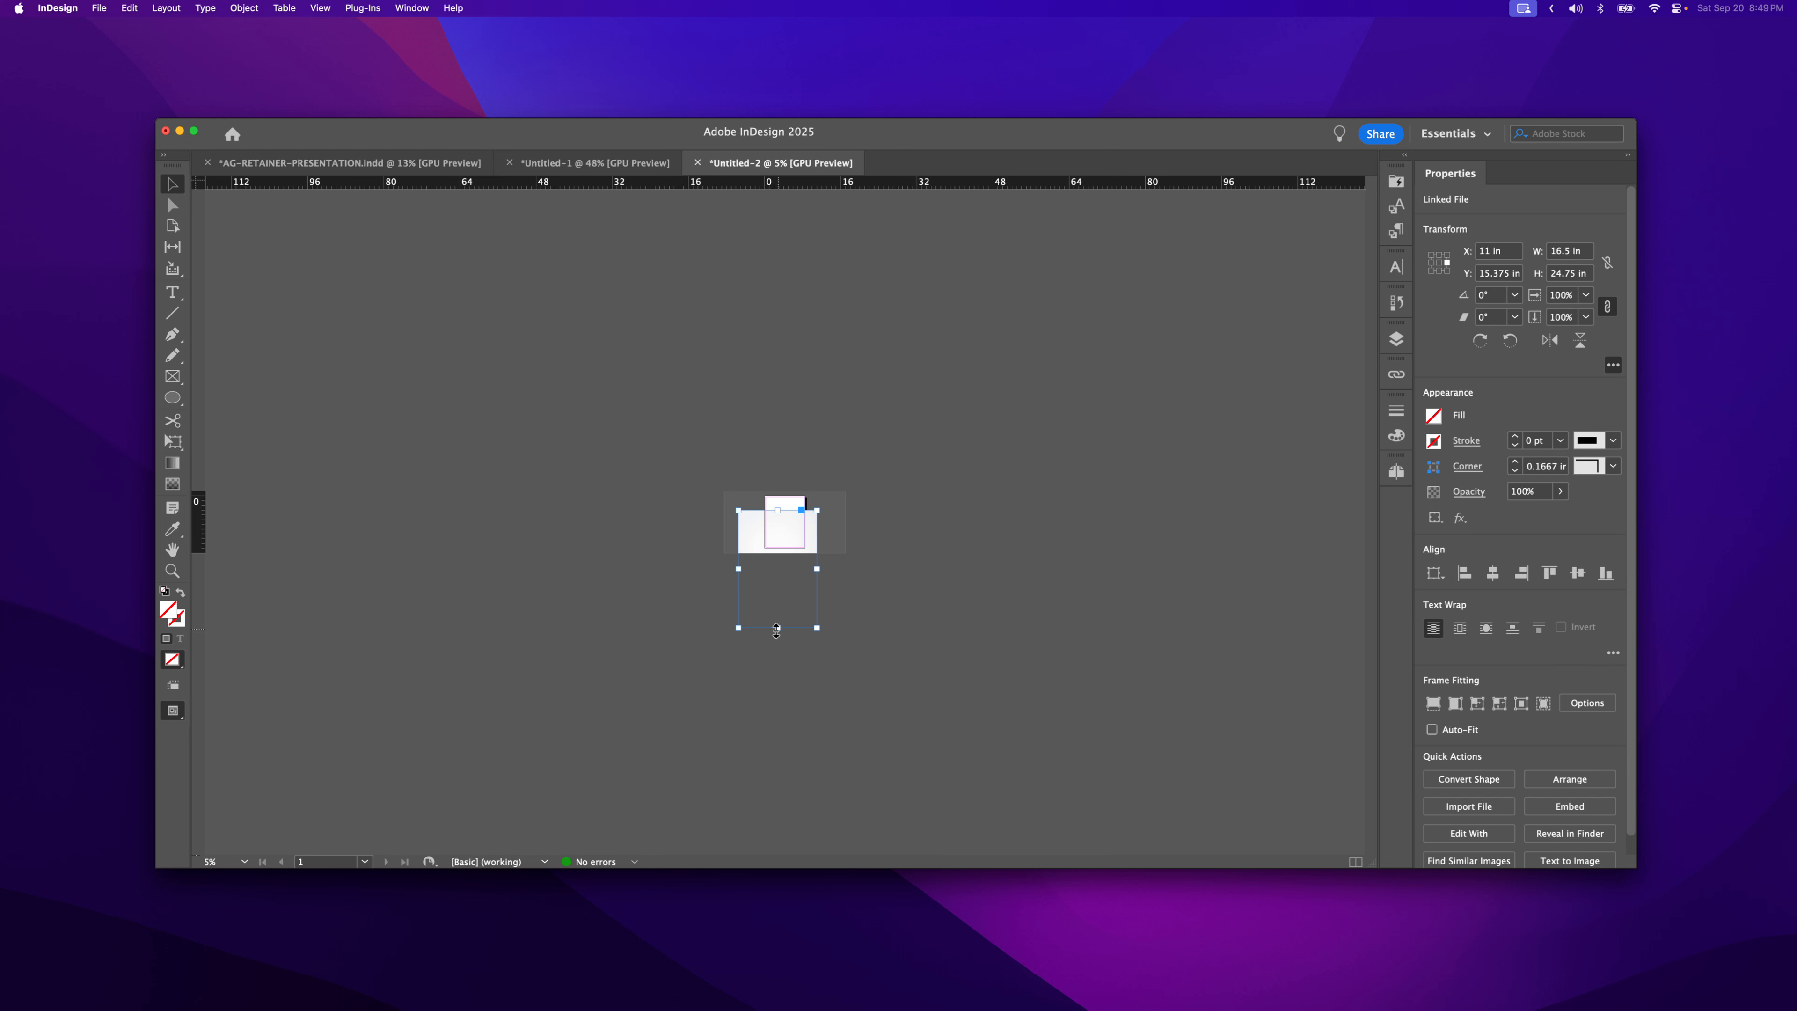
pyautogui.moveTo(777, 629); pyautogui.dragTo(790, 516)
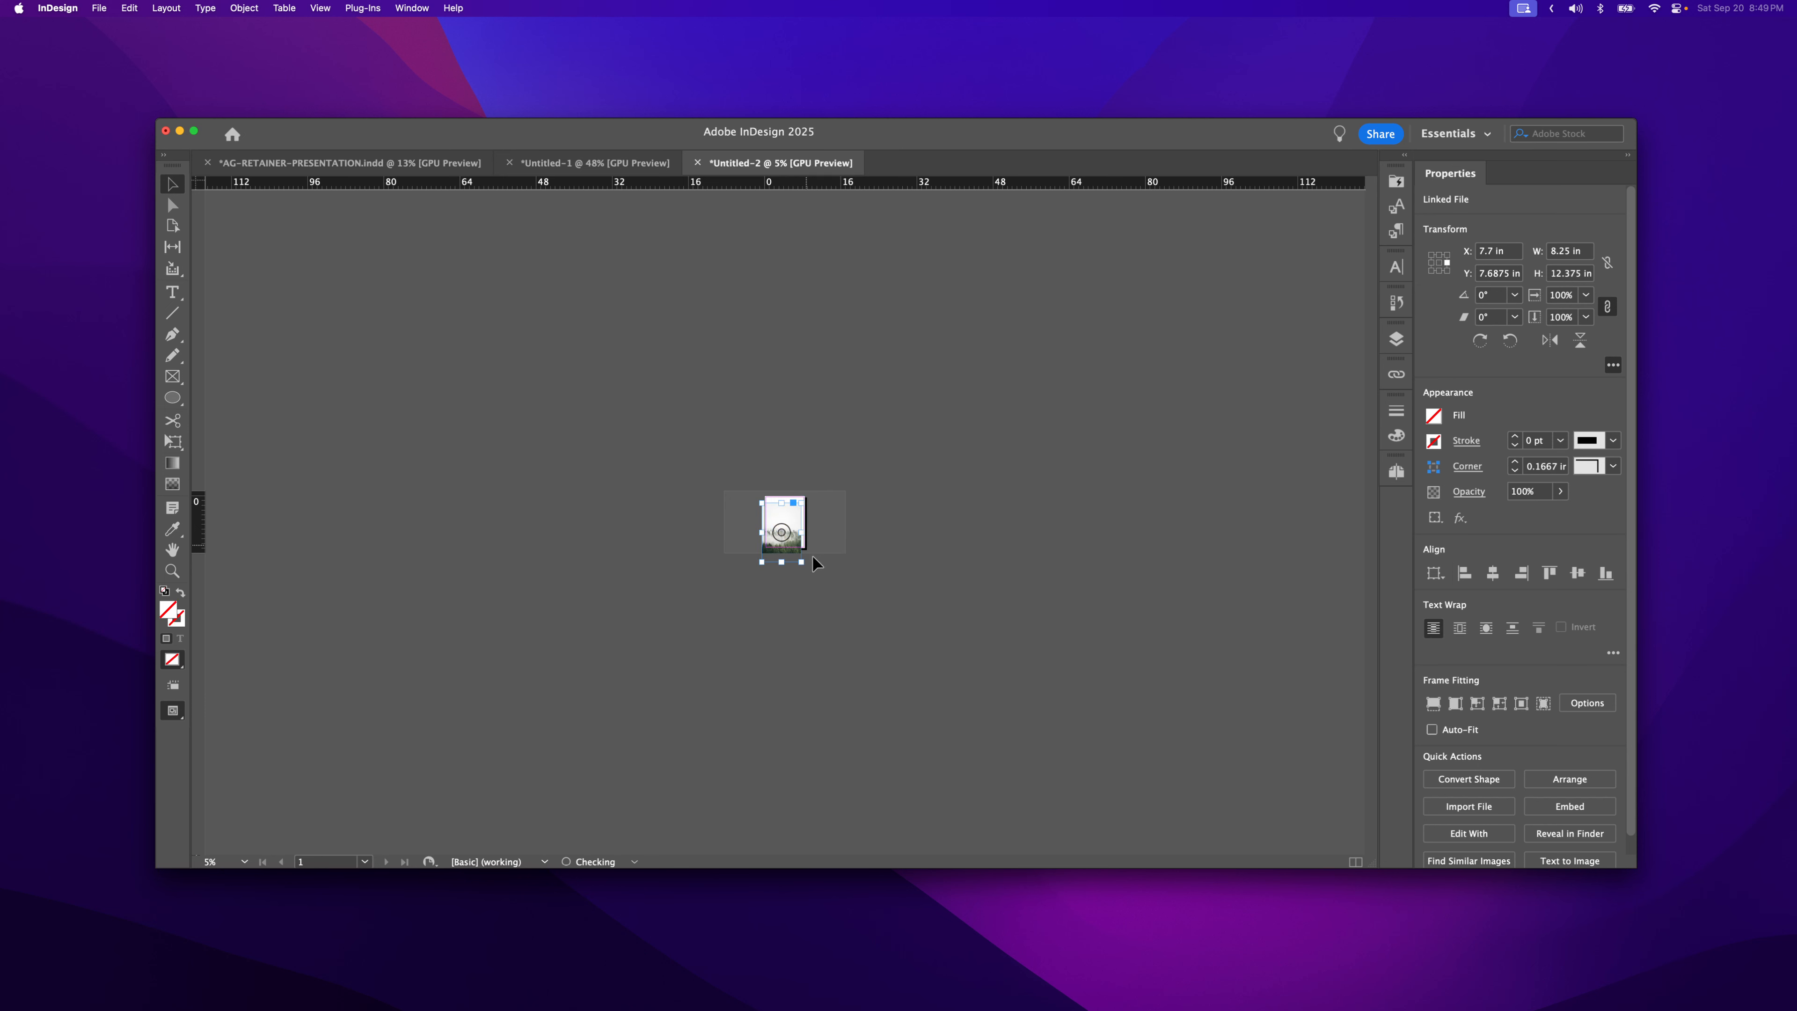
# - Move the photo frame to X 8.5 in, Y 5.6075 in, overhanging the page's top edge
pyautogui.press('z')
pyautogui.click(822, 528)
pyautogui.click(823, 528)
pyautogui.click(824, 529)
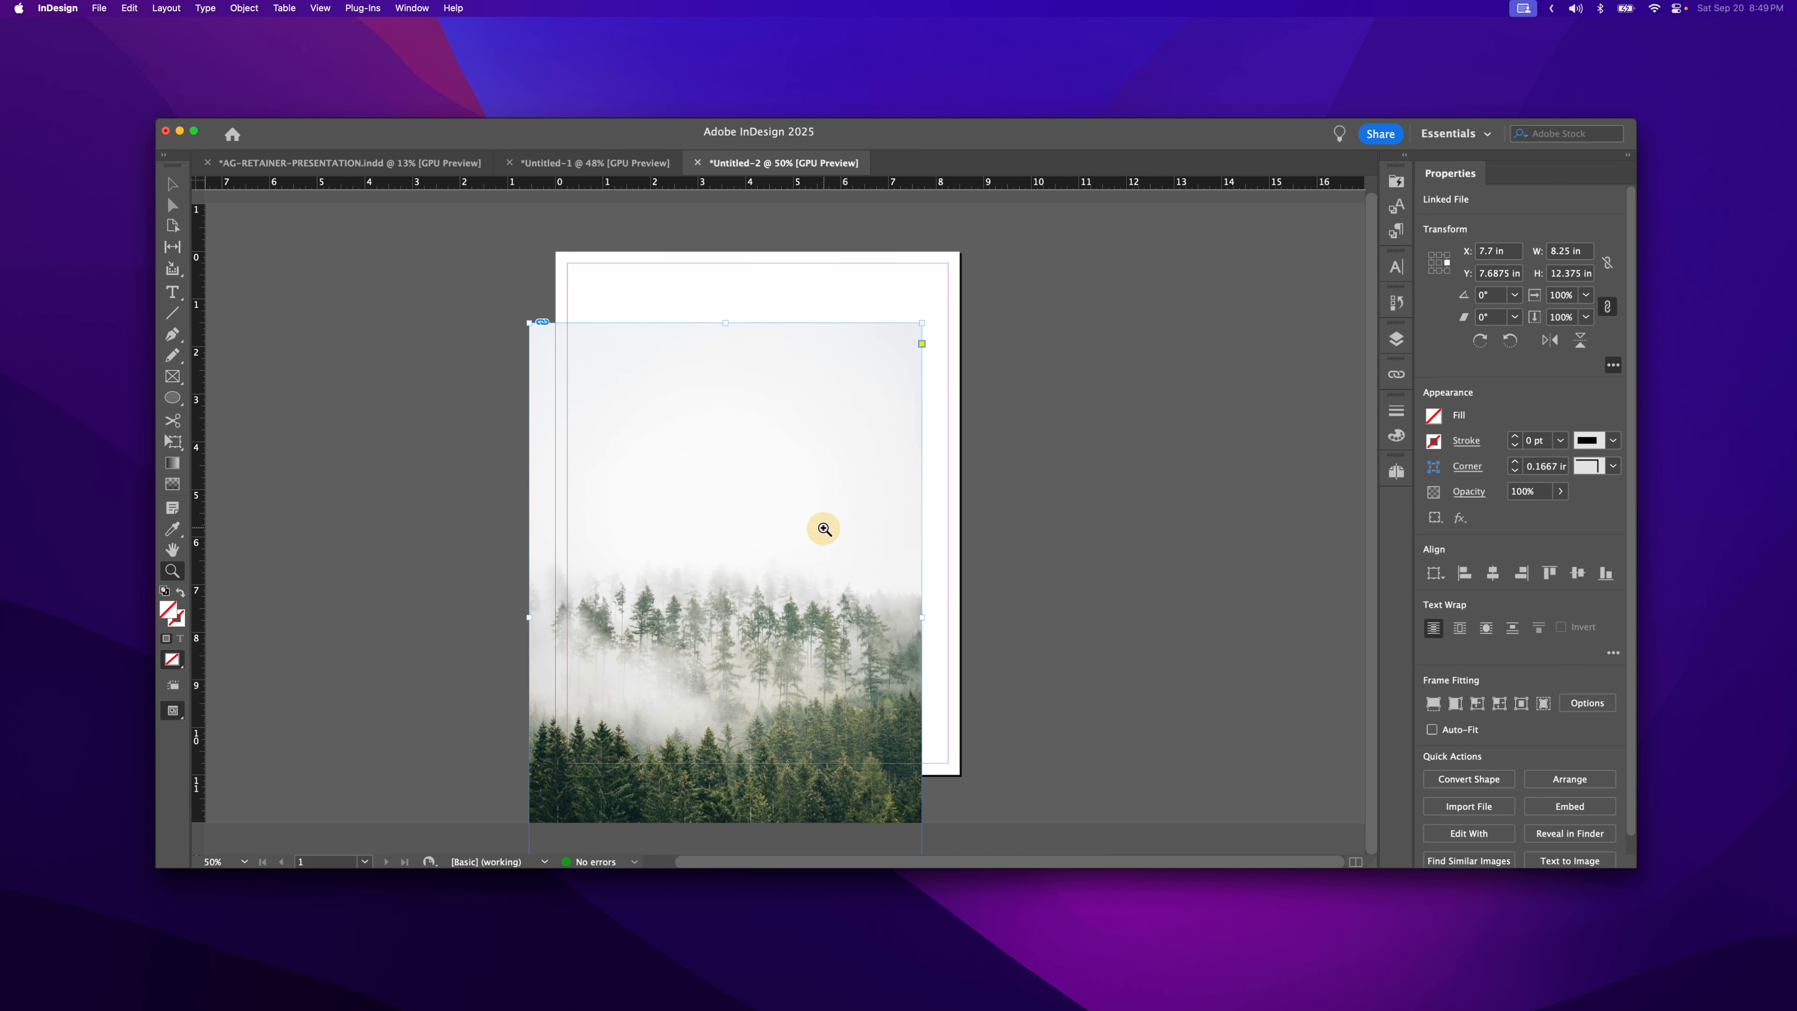
pyautogui.press('v')
pyautogui.press('space')
pyautogui.moveTo(745, 566); pyautogui.dragTo(774, 482)
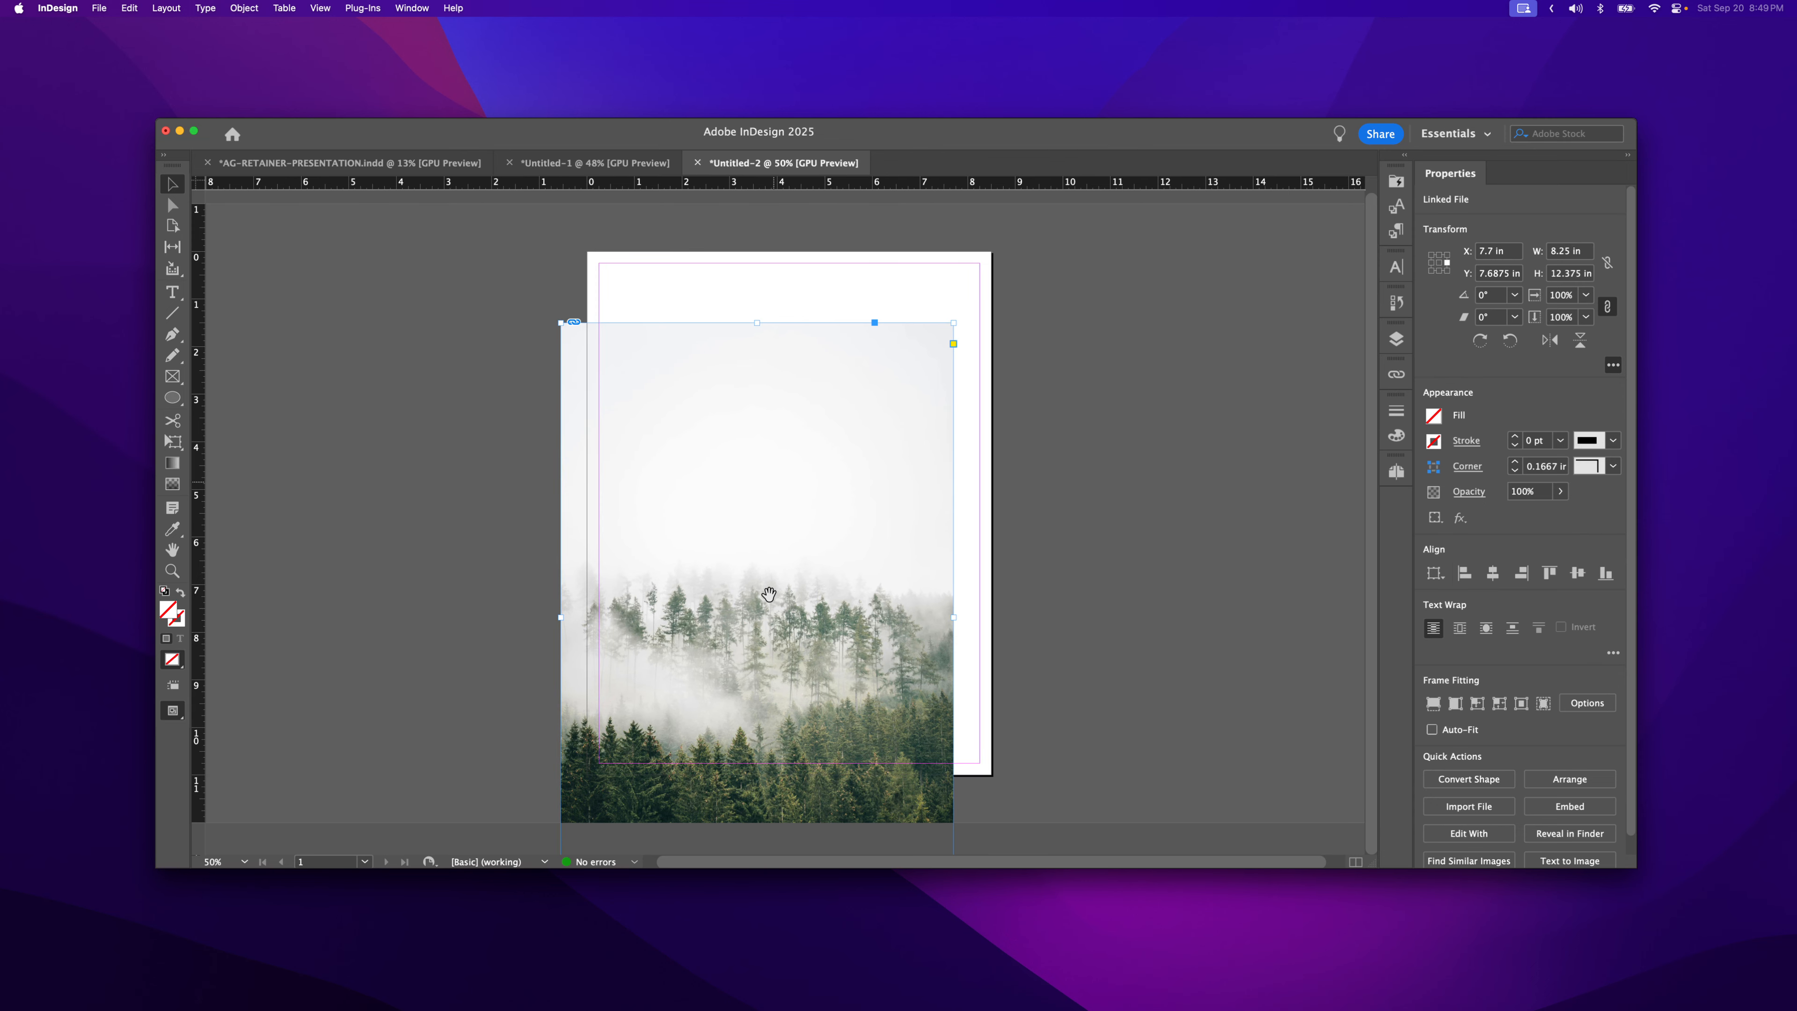
pyautogui.moveTo(757, 589); pyautogui.dragTo(774, 629)
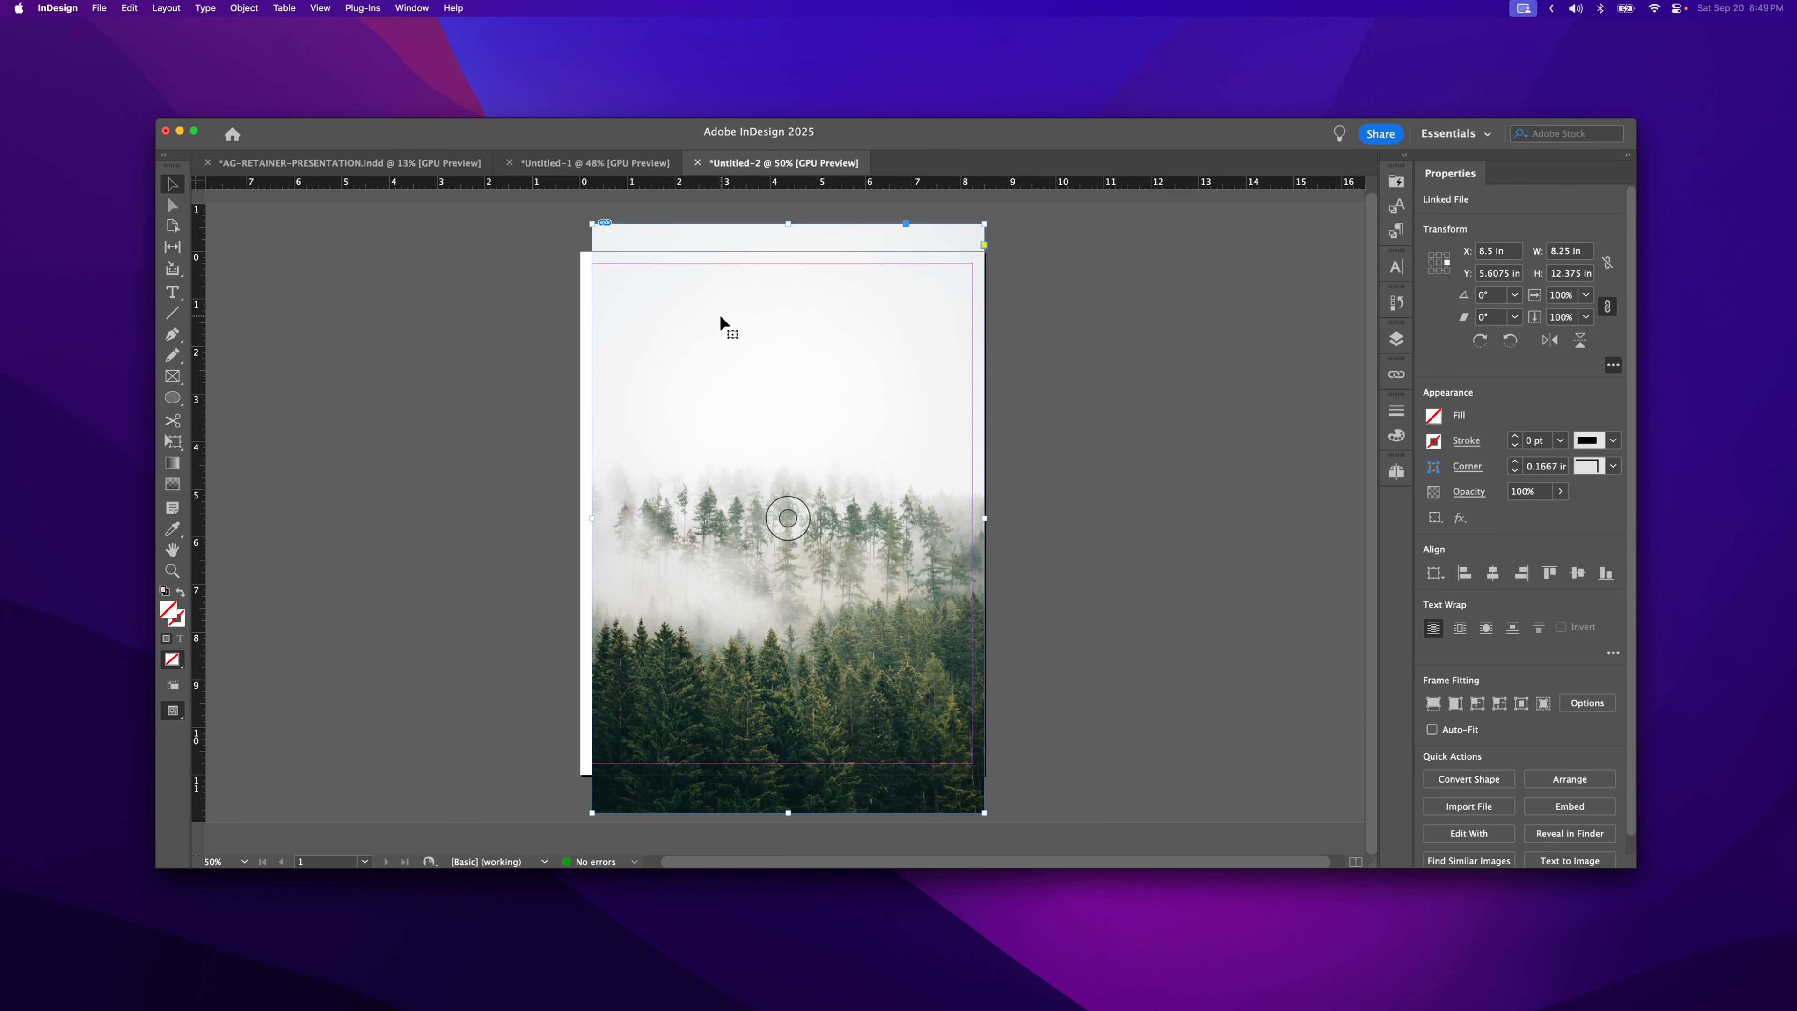
pyautogui.click(1019, 490)
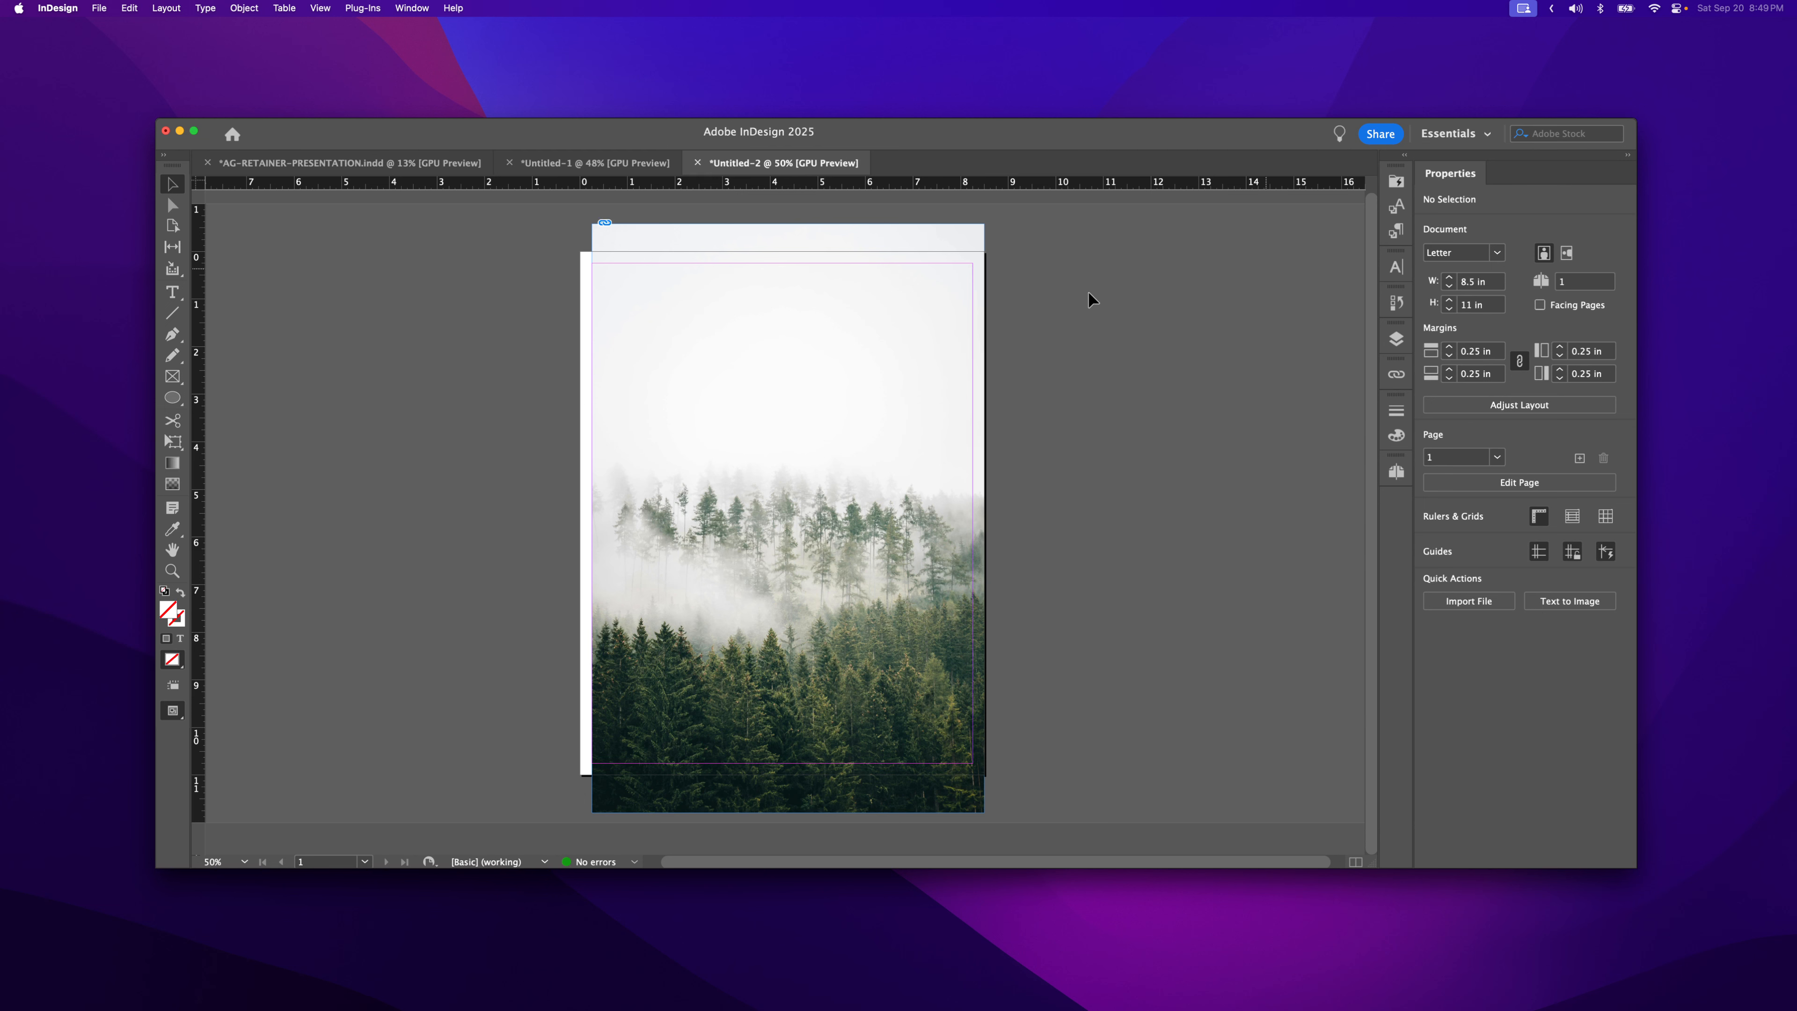
pyautogui.click(903, 506)
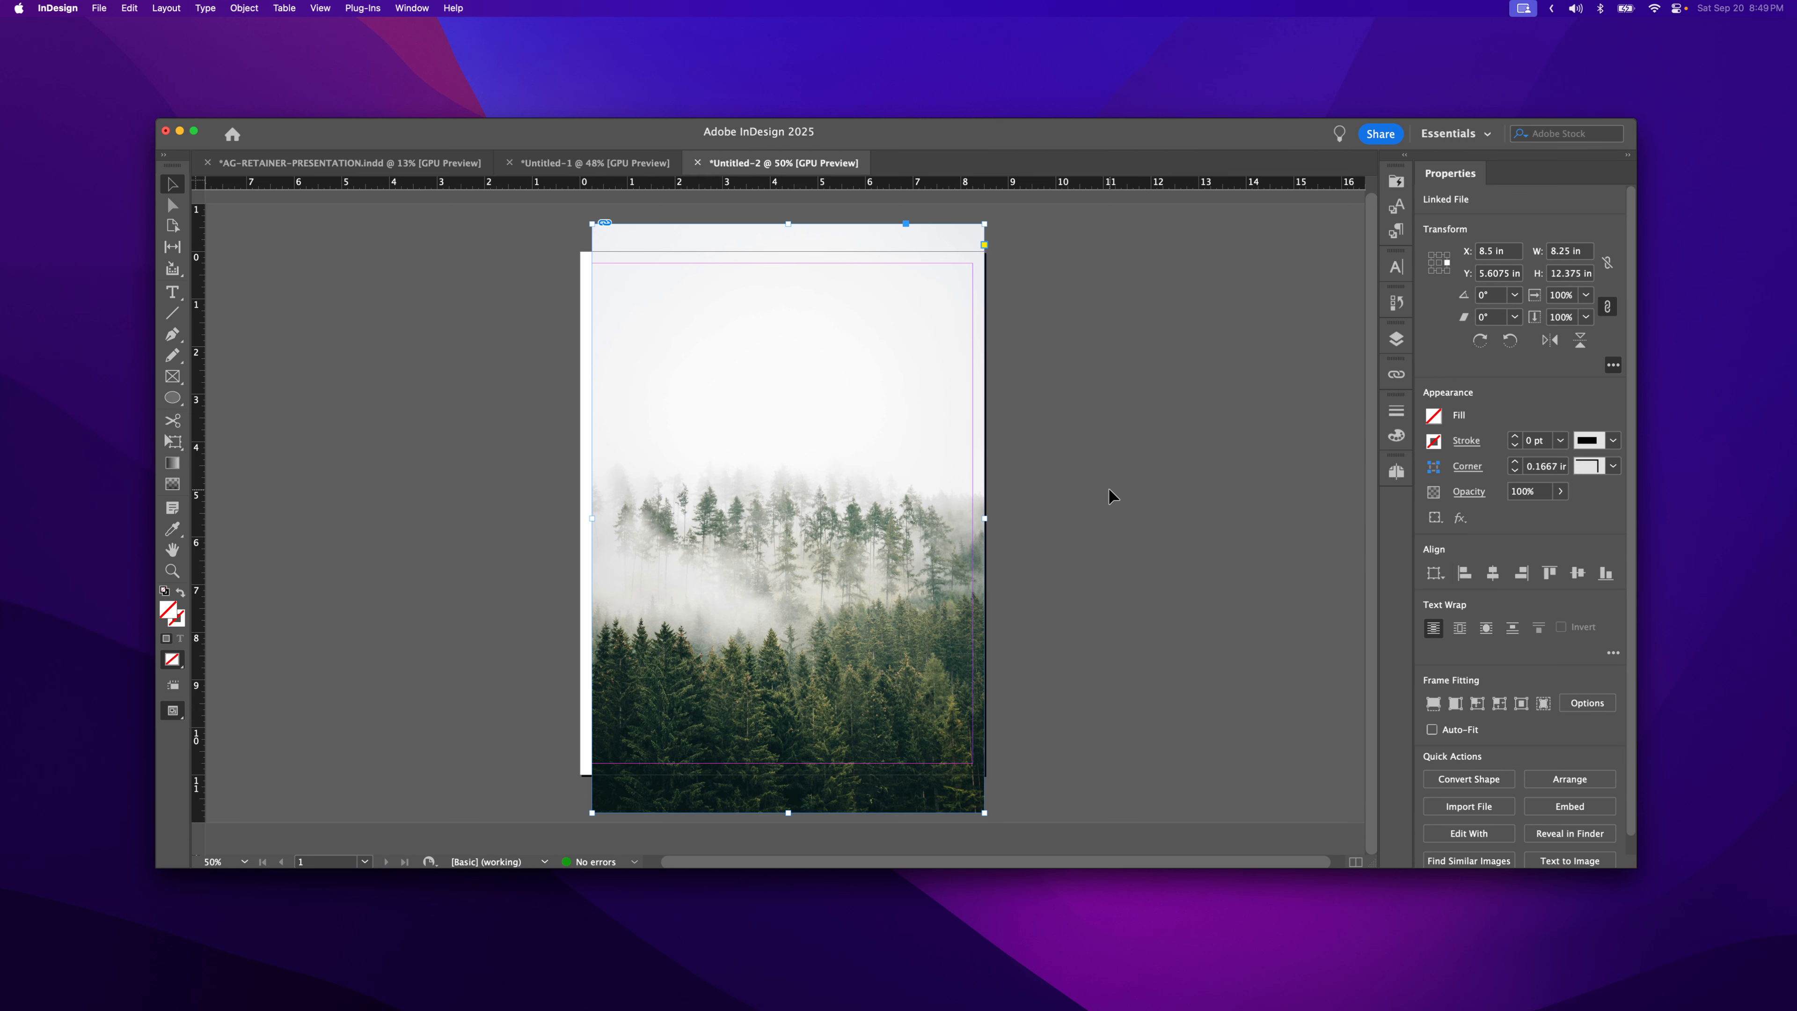
pyautogui.click(705, 343)
# - Change the workspace from Essentials to [Advanced] through Window > Workspace
pyautogui.click(1216, 455)
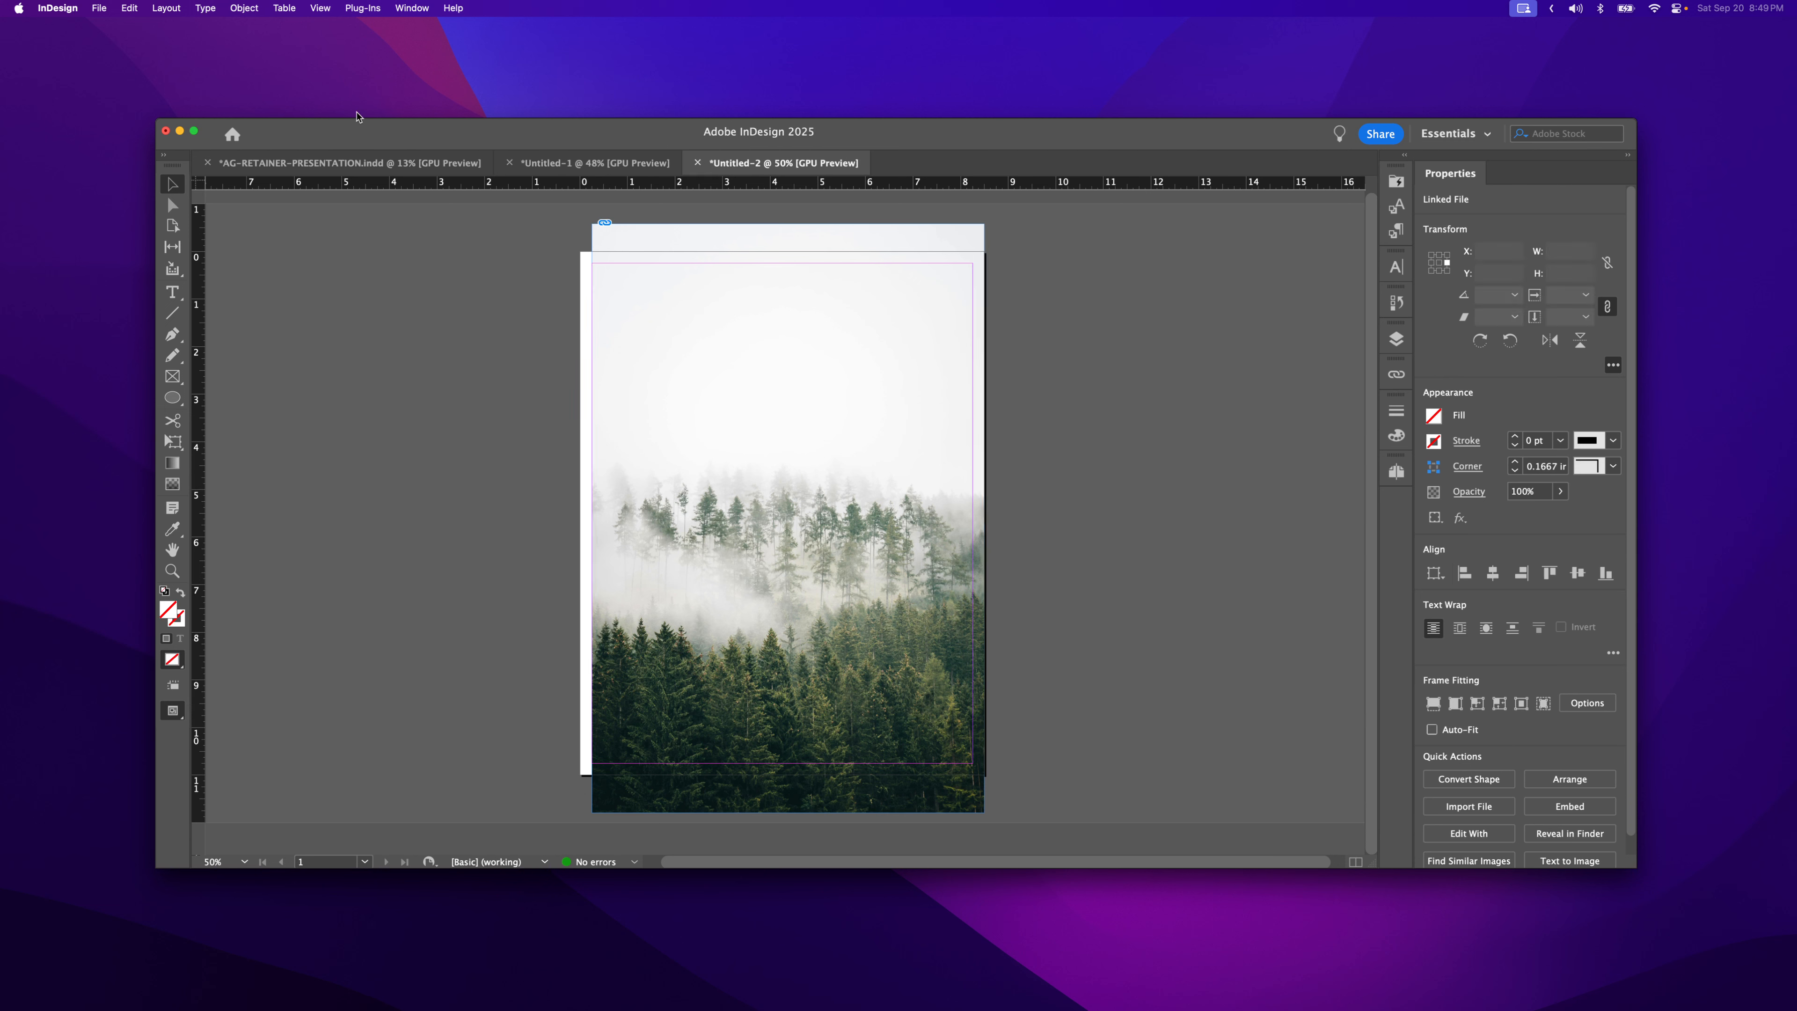
pyautogui.click(412, 8)
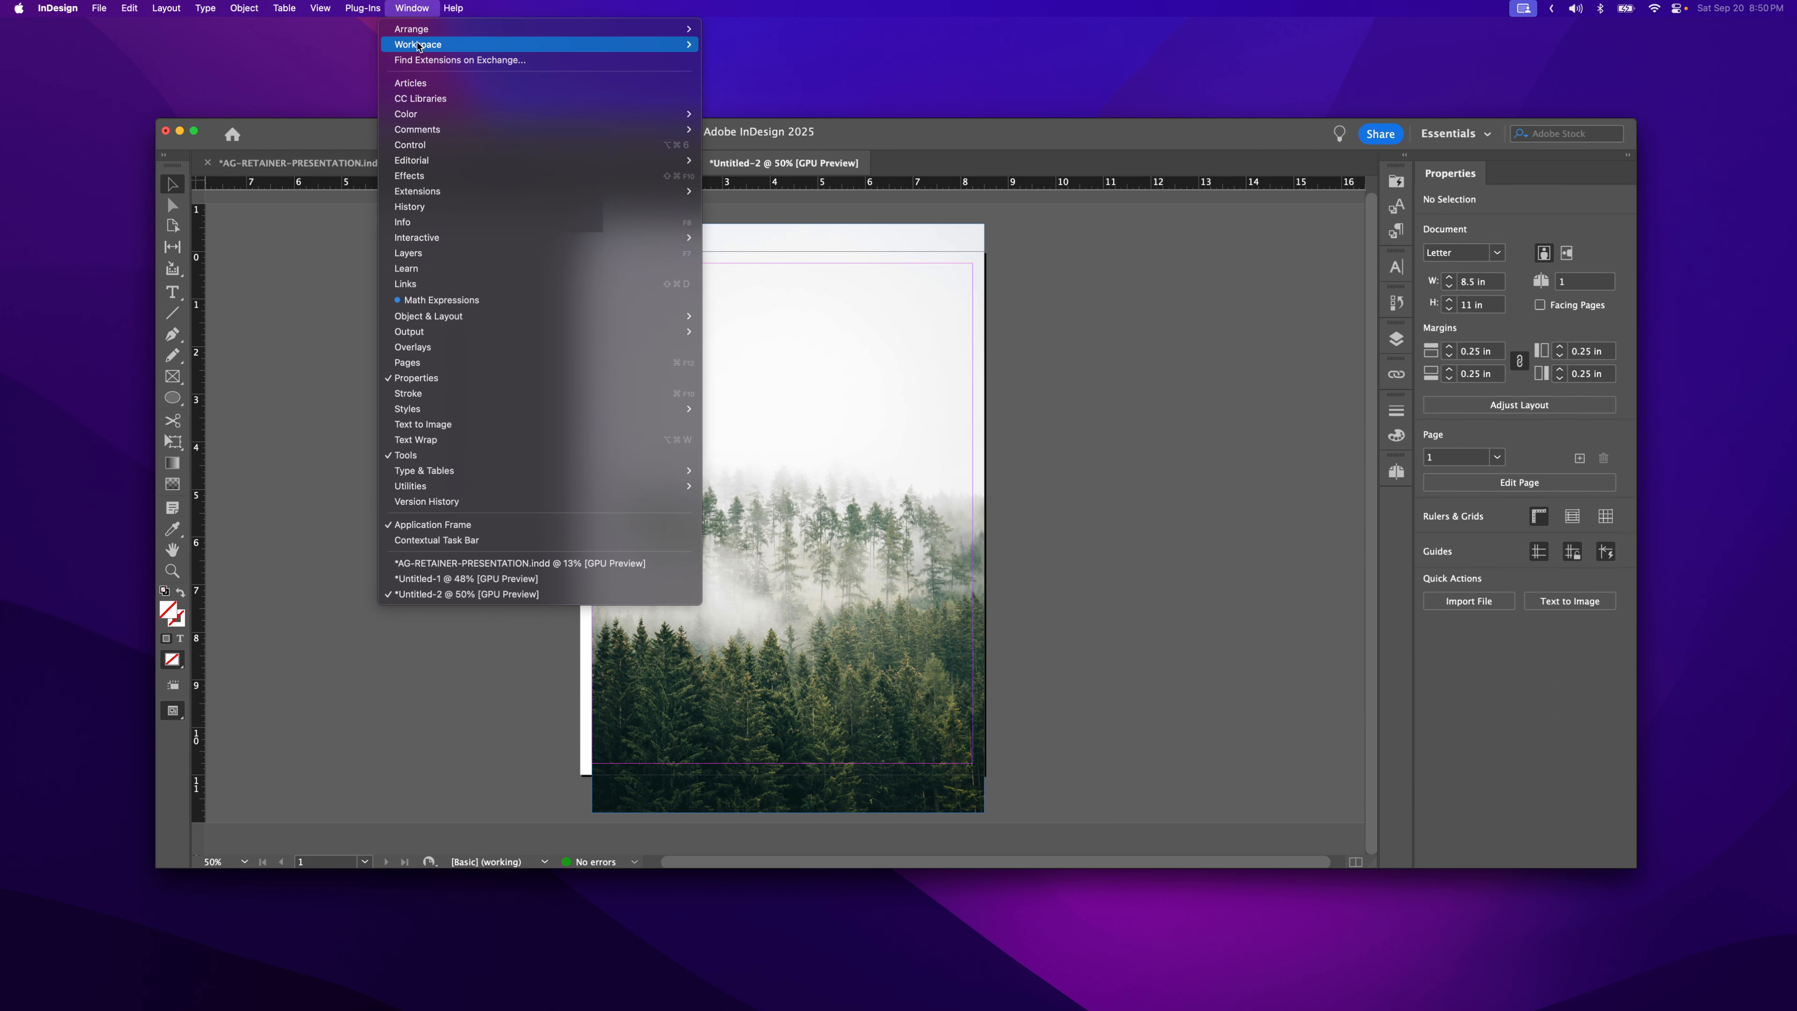
pyautogui.moveTo(419, 44)
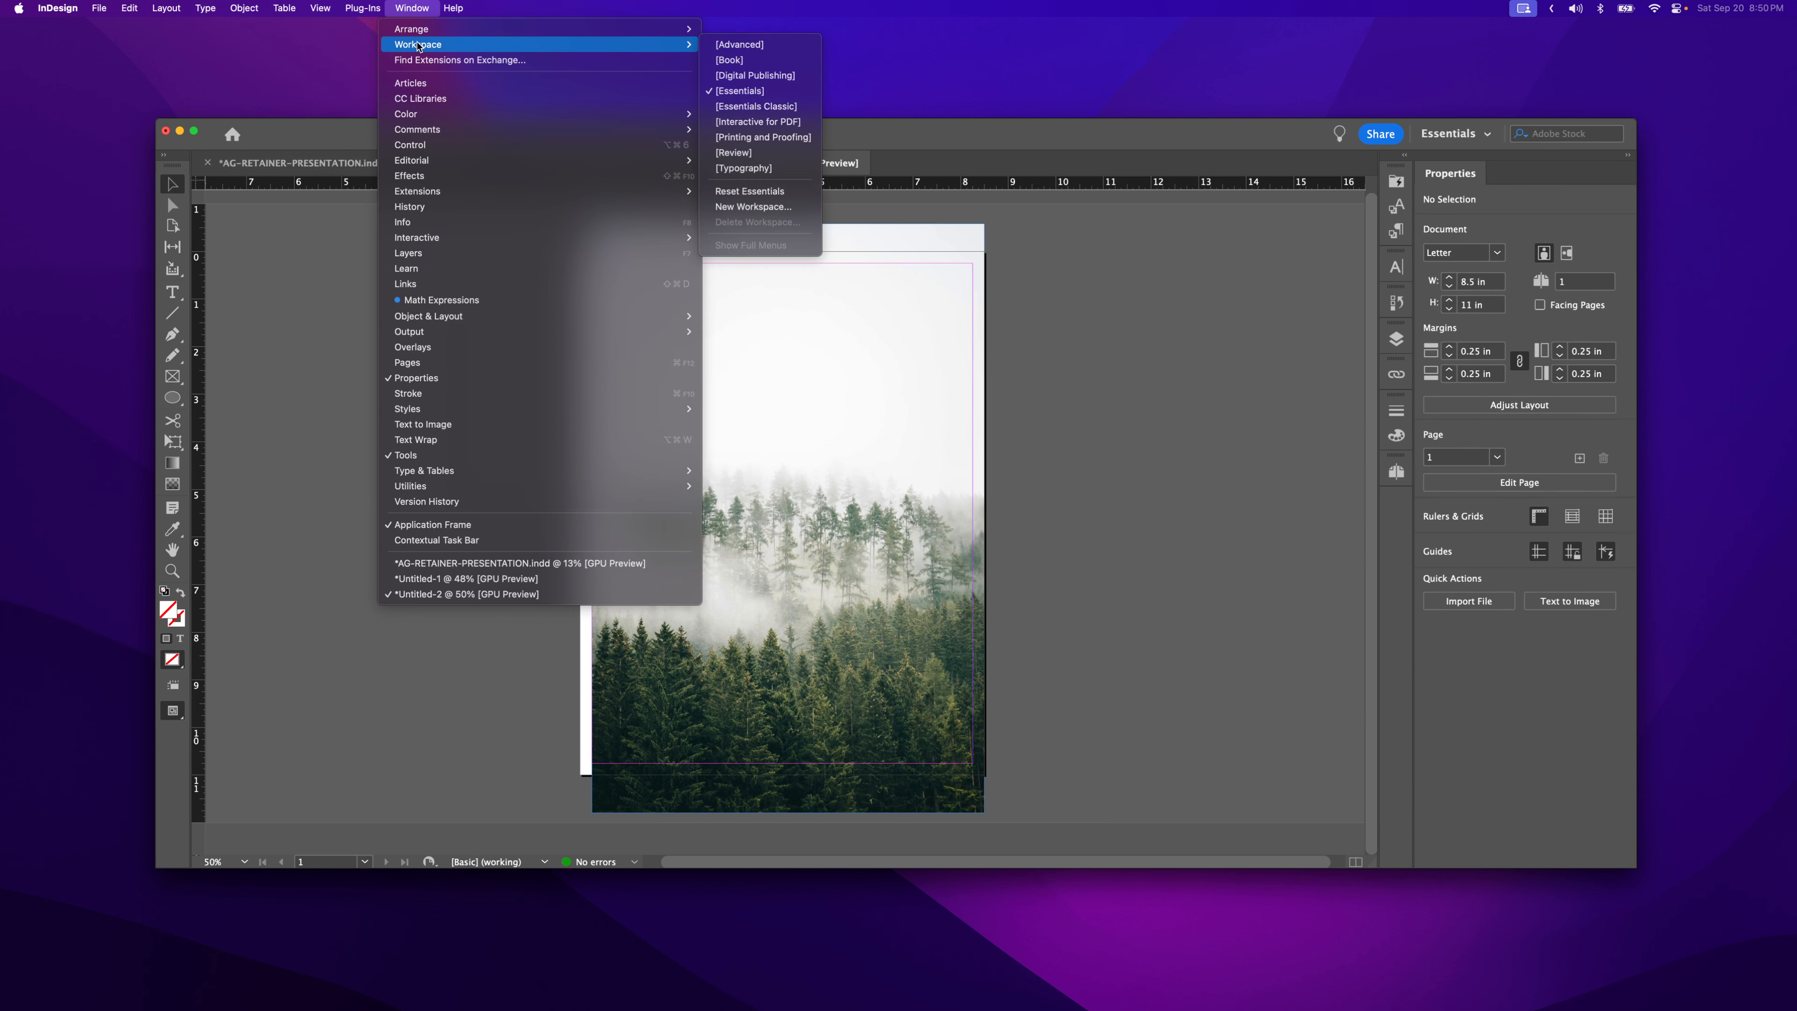
pyautogui.click(791, 46)
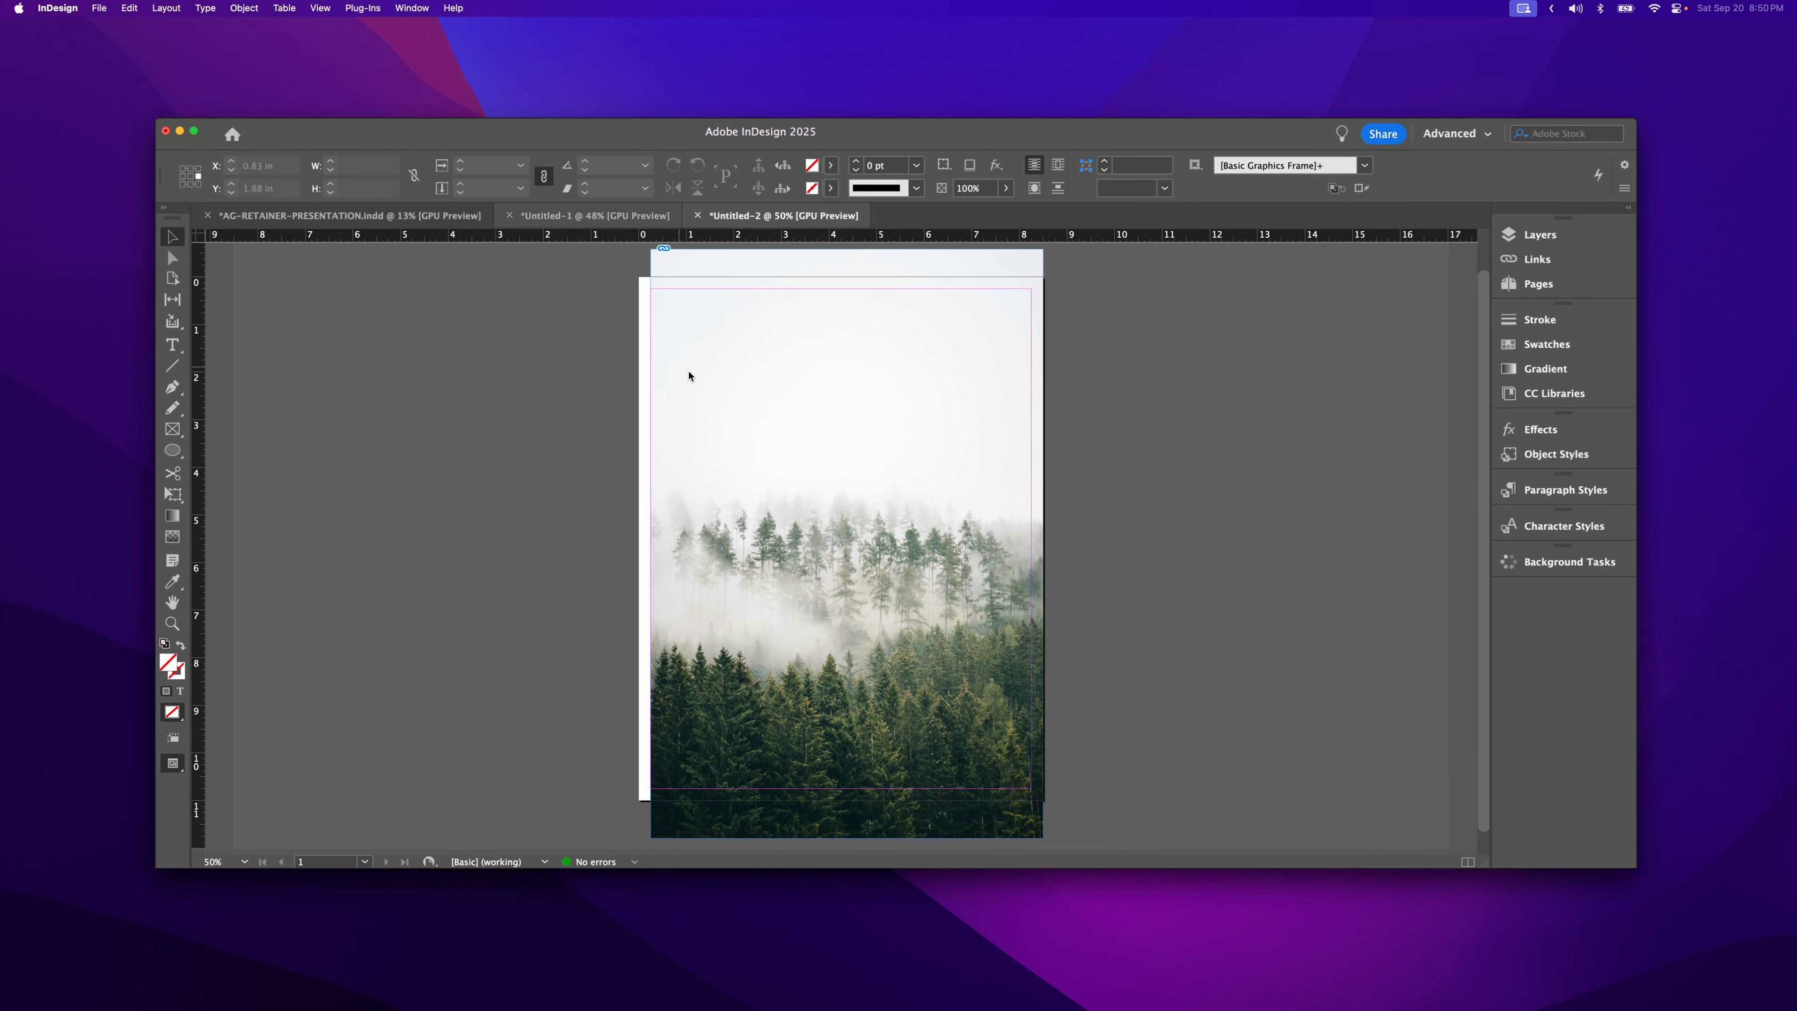
# - Drag the frame's top edge down to crop away the sky, leaving an 8.25 × 7.615 in frame
pyautogui.click(794, 454)
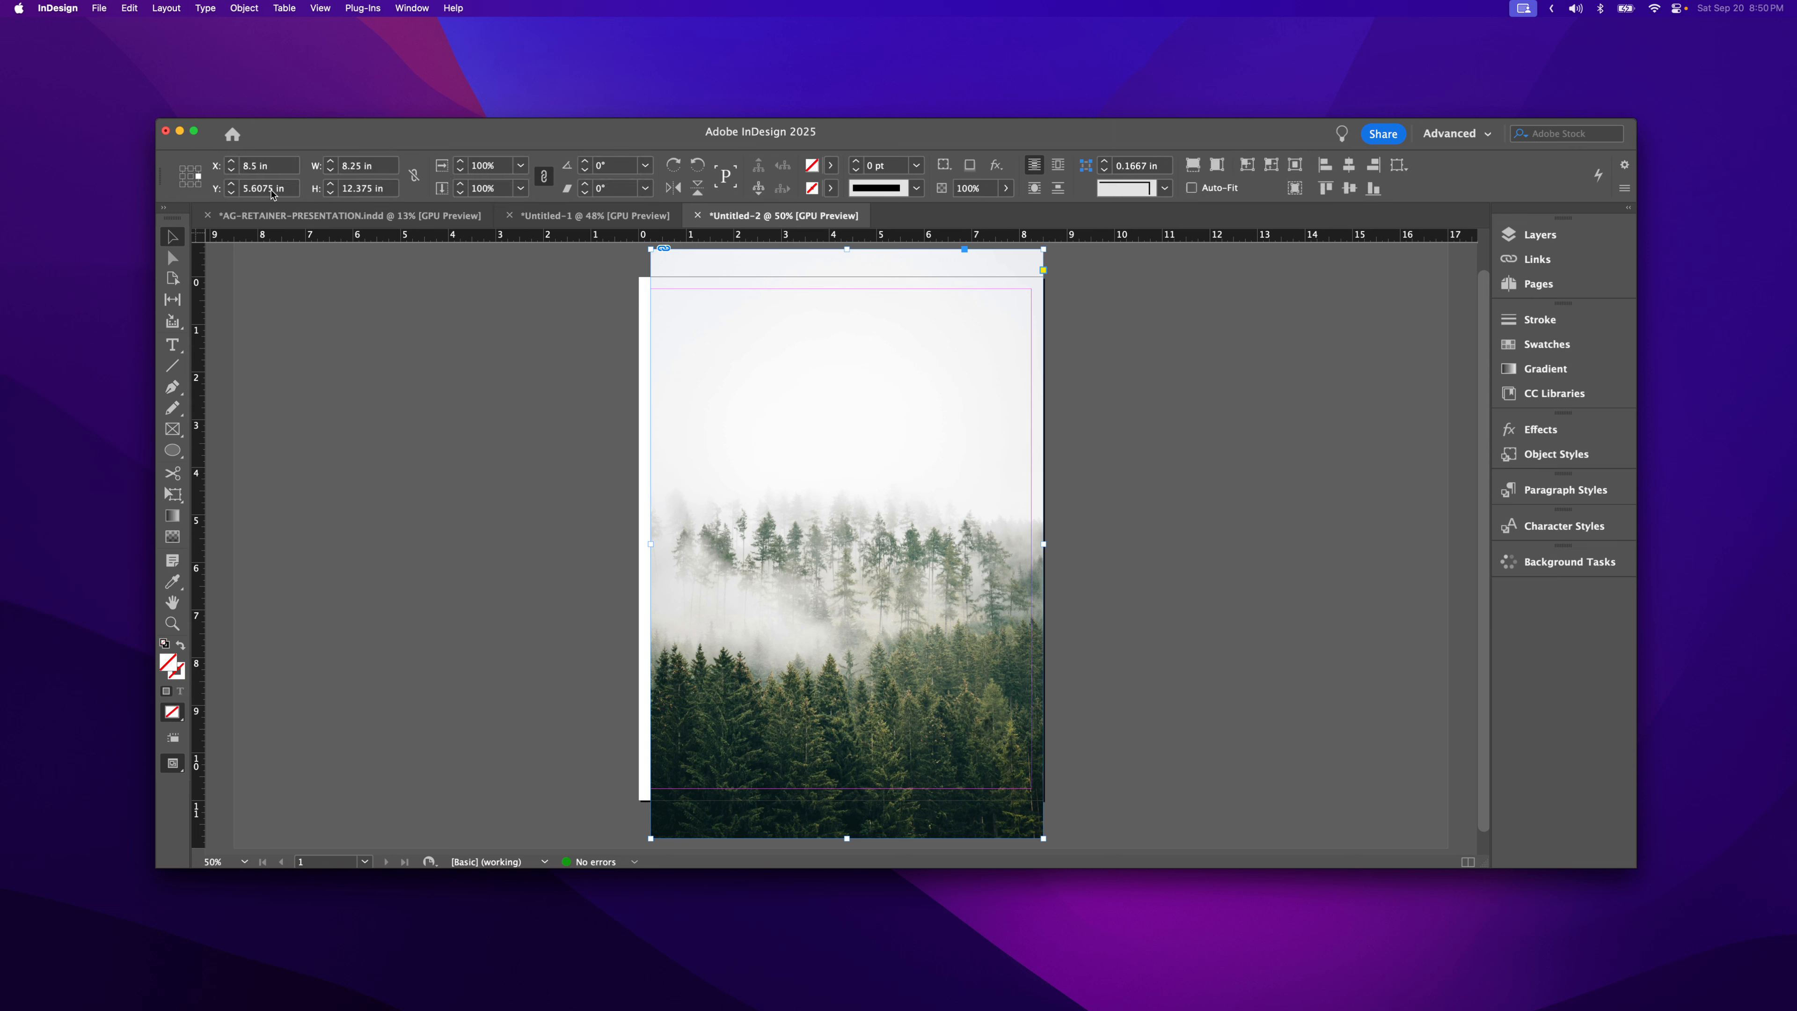
pyautogui.click(814, 447)
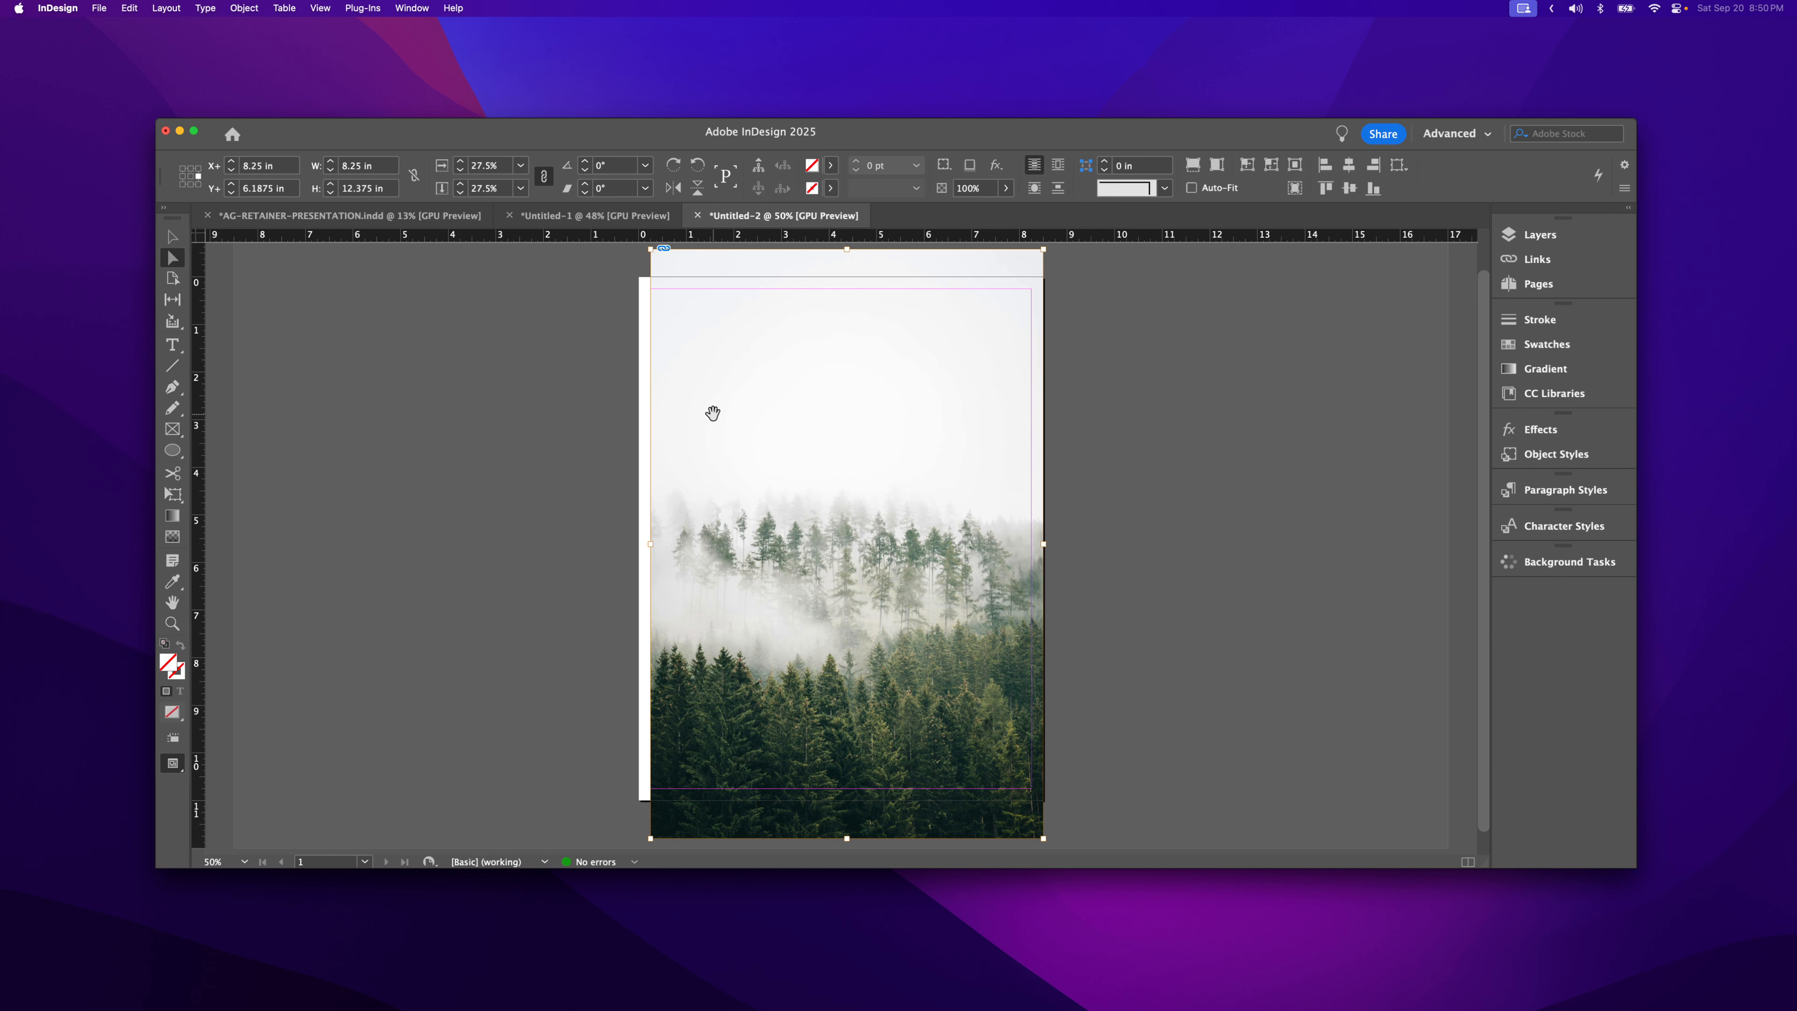
pyautogui.press('v')
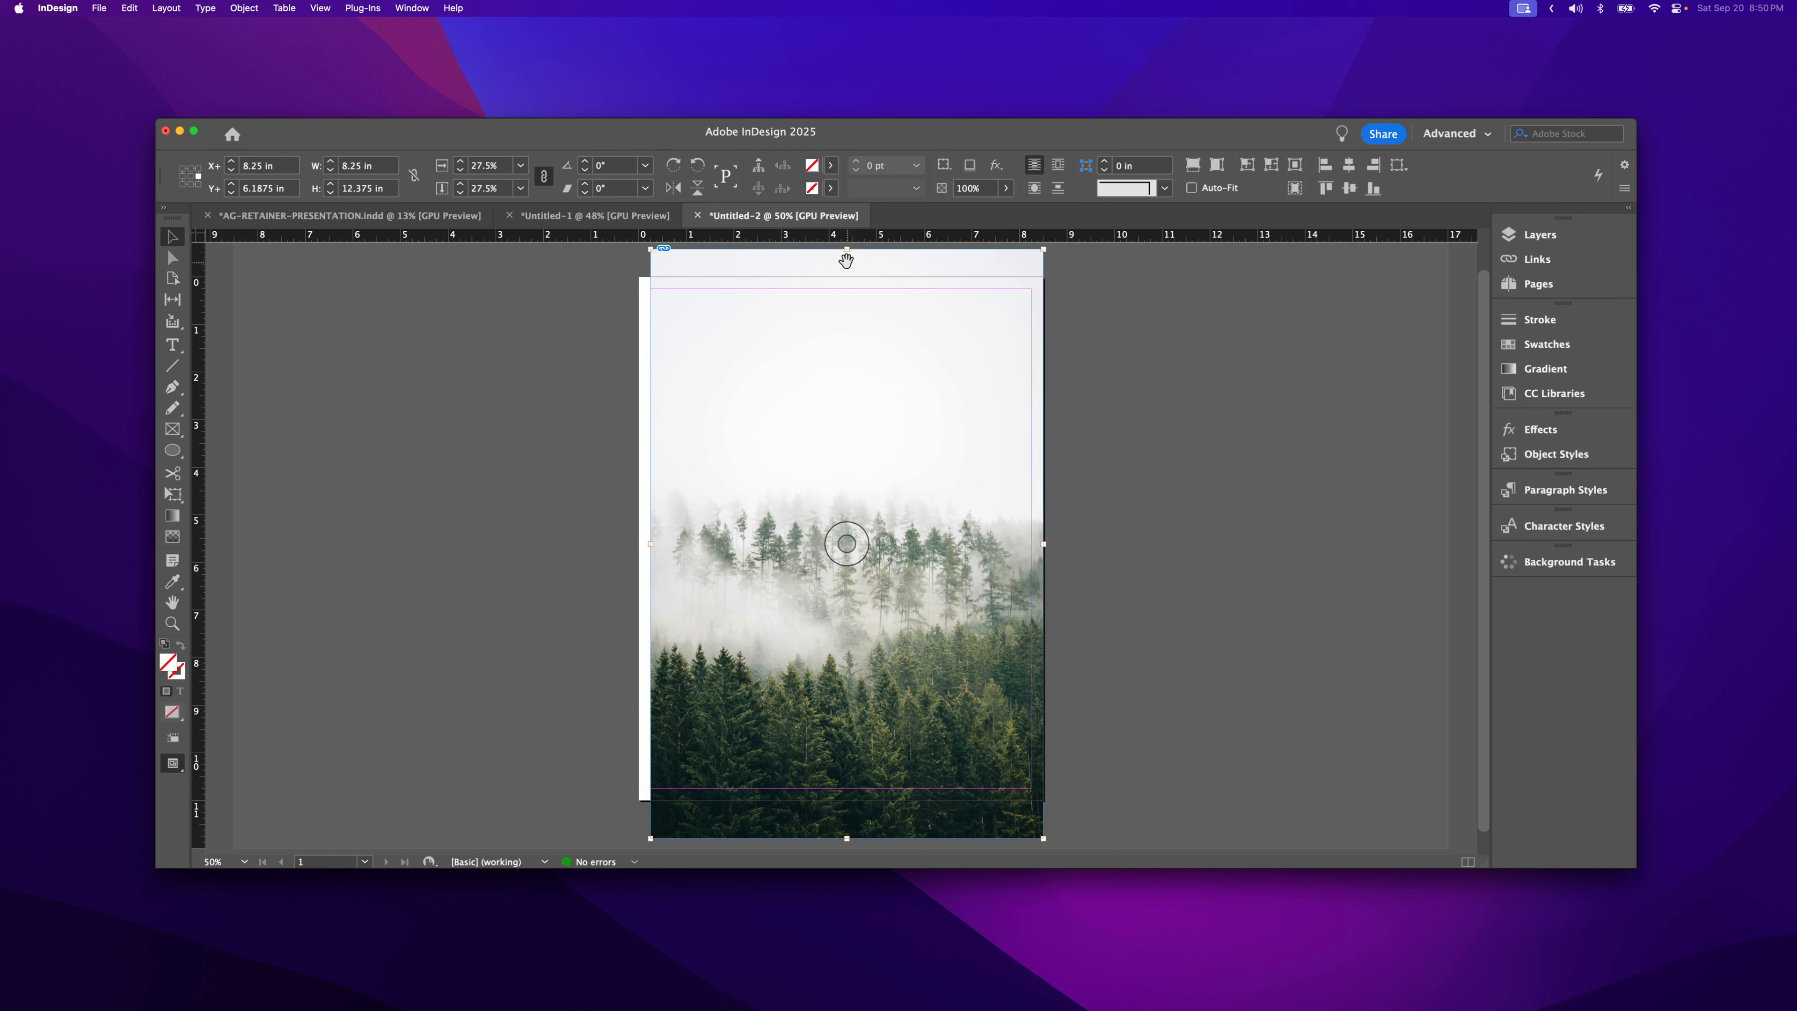
pyautogui.moveTo(847, 249); pyautogui.dragTo(835, 450)
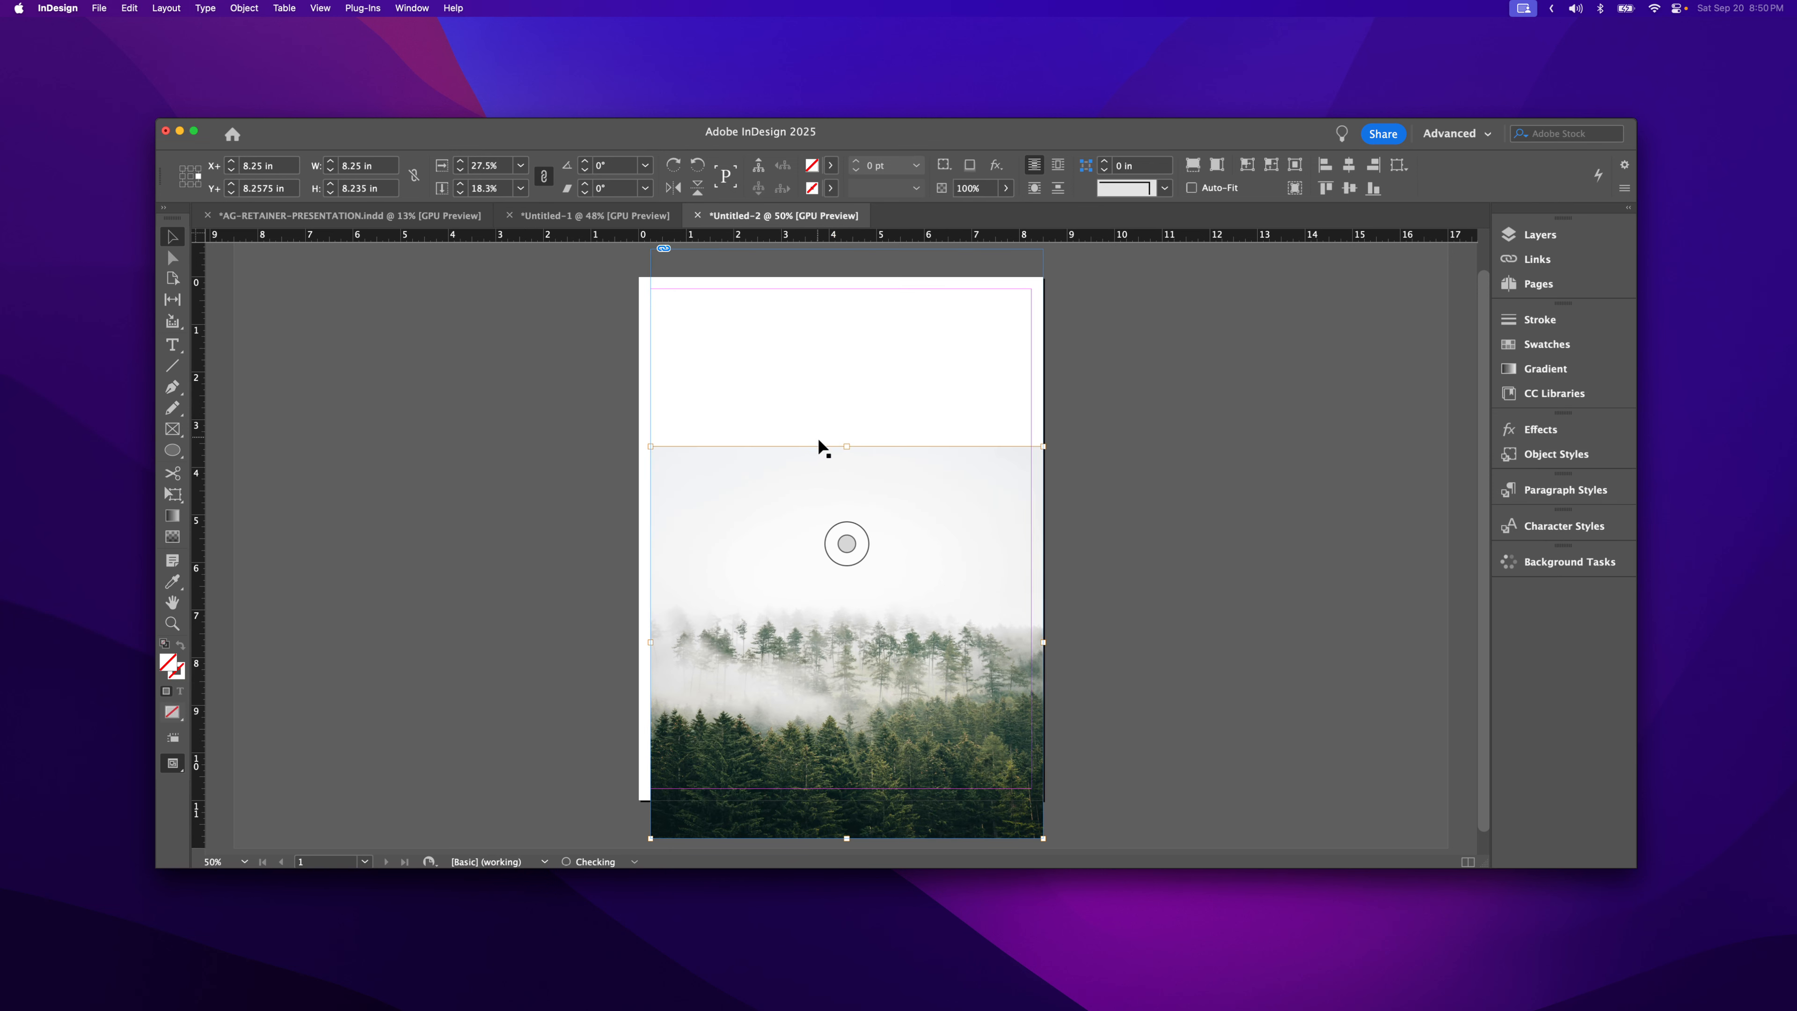
pyautogui.press('super+z')
pyautogui.click(1170, 474)
pyautogui.click(778, 352)
pyautogui.click(838, 258)
pyautogui.moveTo(846, 250); pyautogui.dragTo(839, 477)
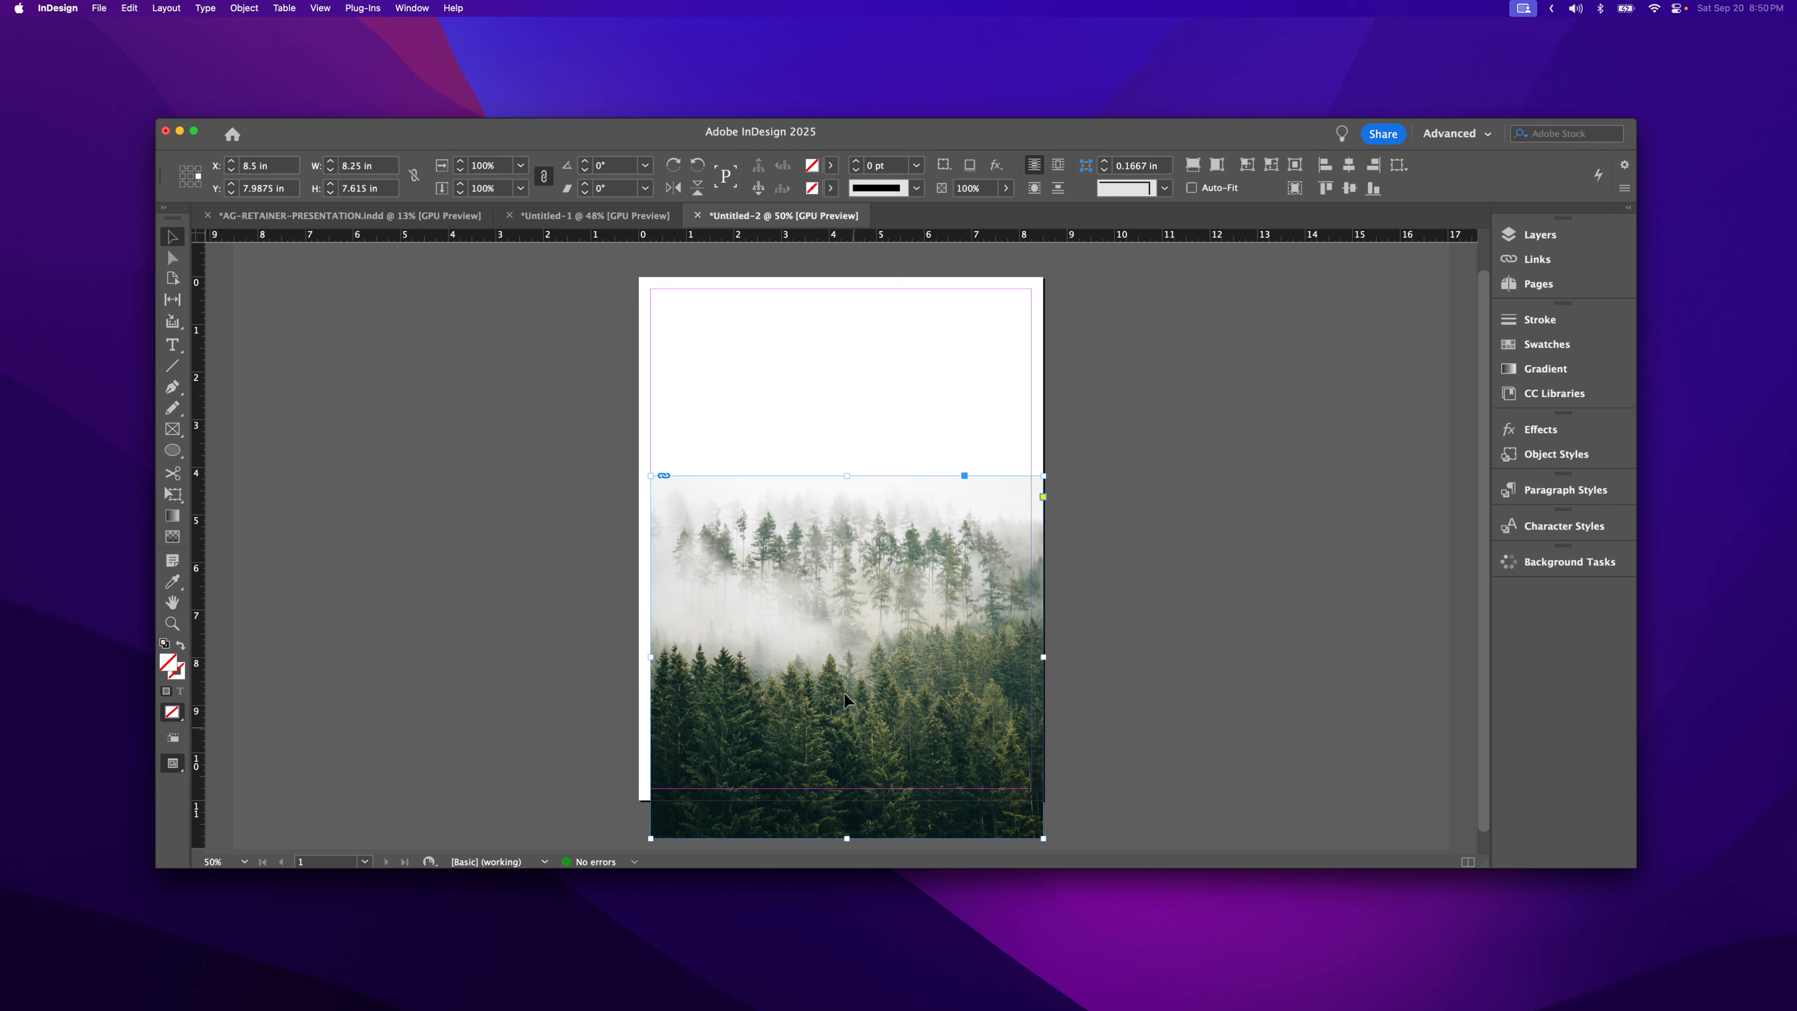
# - Move the cropped photo up onto the page and trim a little more off its top
pyautogui.moveTo(844, 692); pyautogui.dragTo(849, 697)
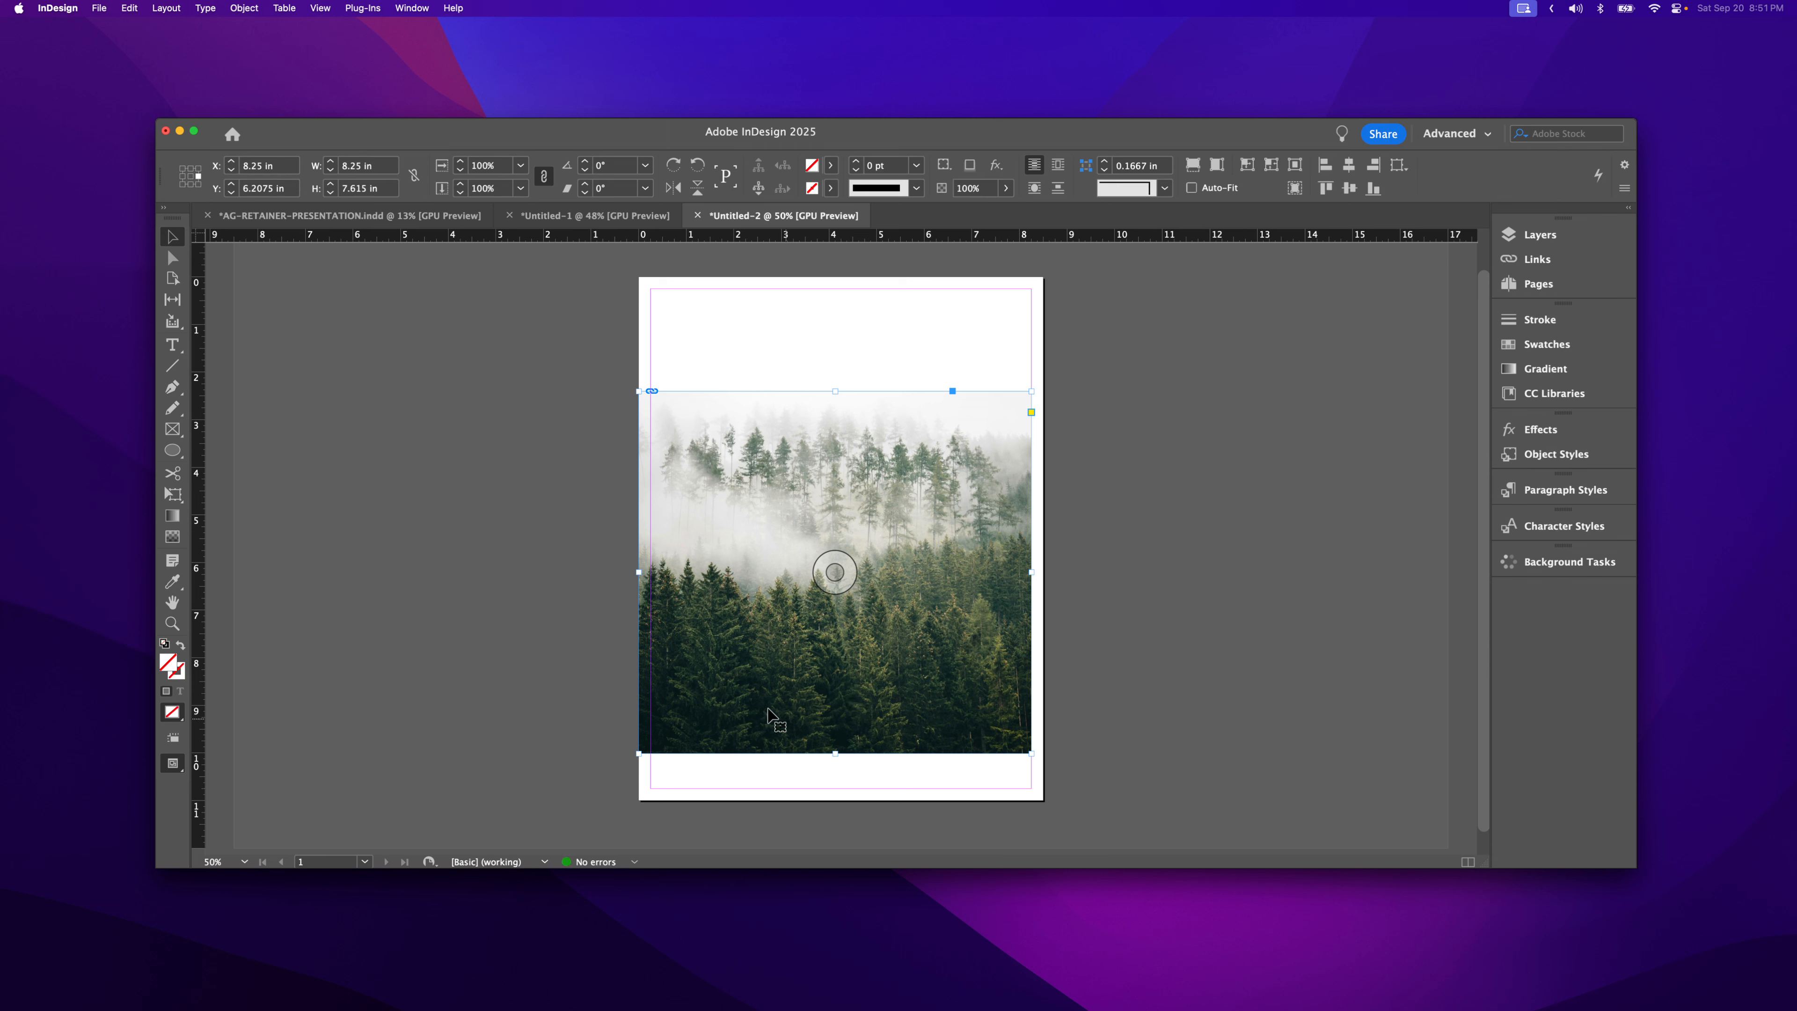
pyautogui.click(521, 507)
pyautogui.click(734, 441)
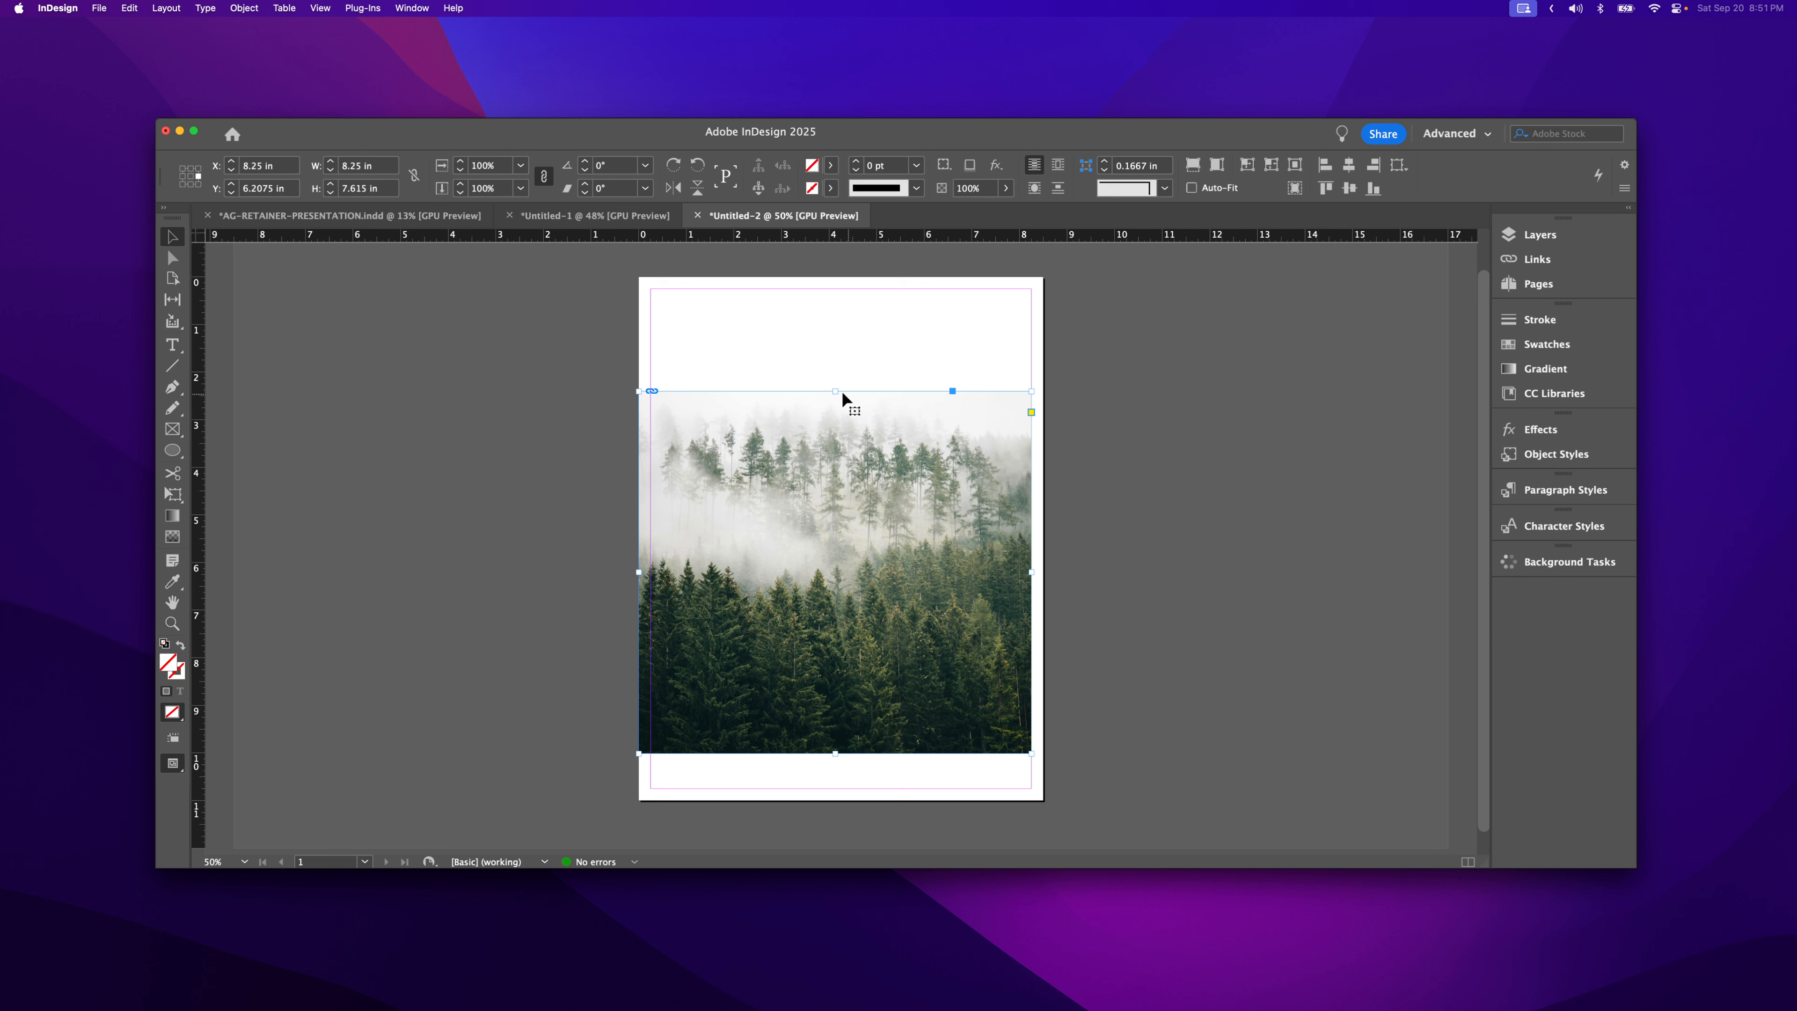
pyautogui.moveTo(835, 391); pyautogui.dragTo(824, 441)
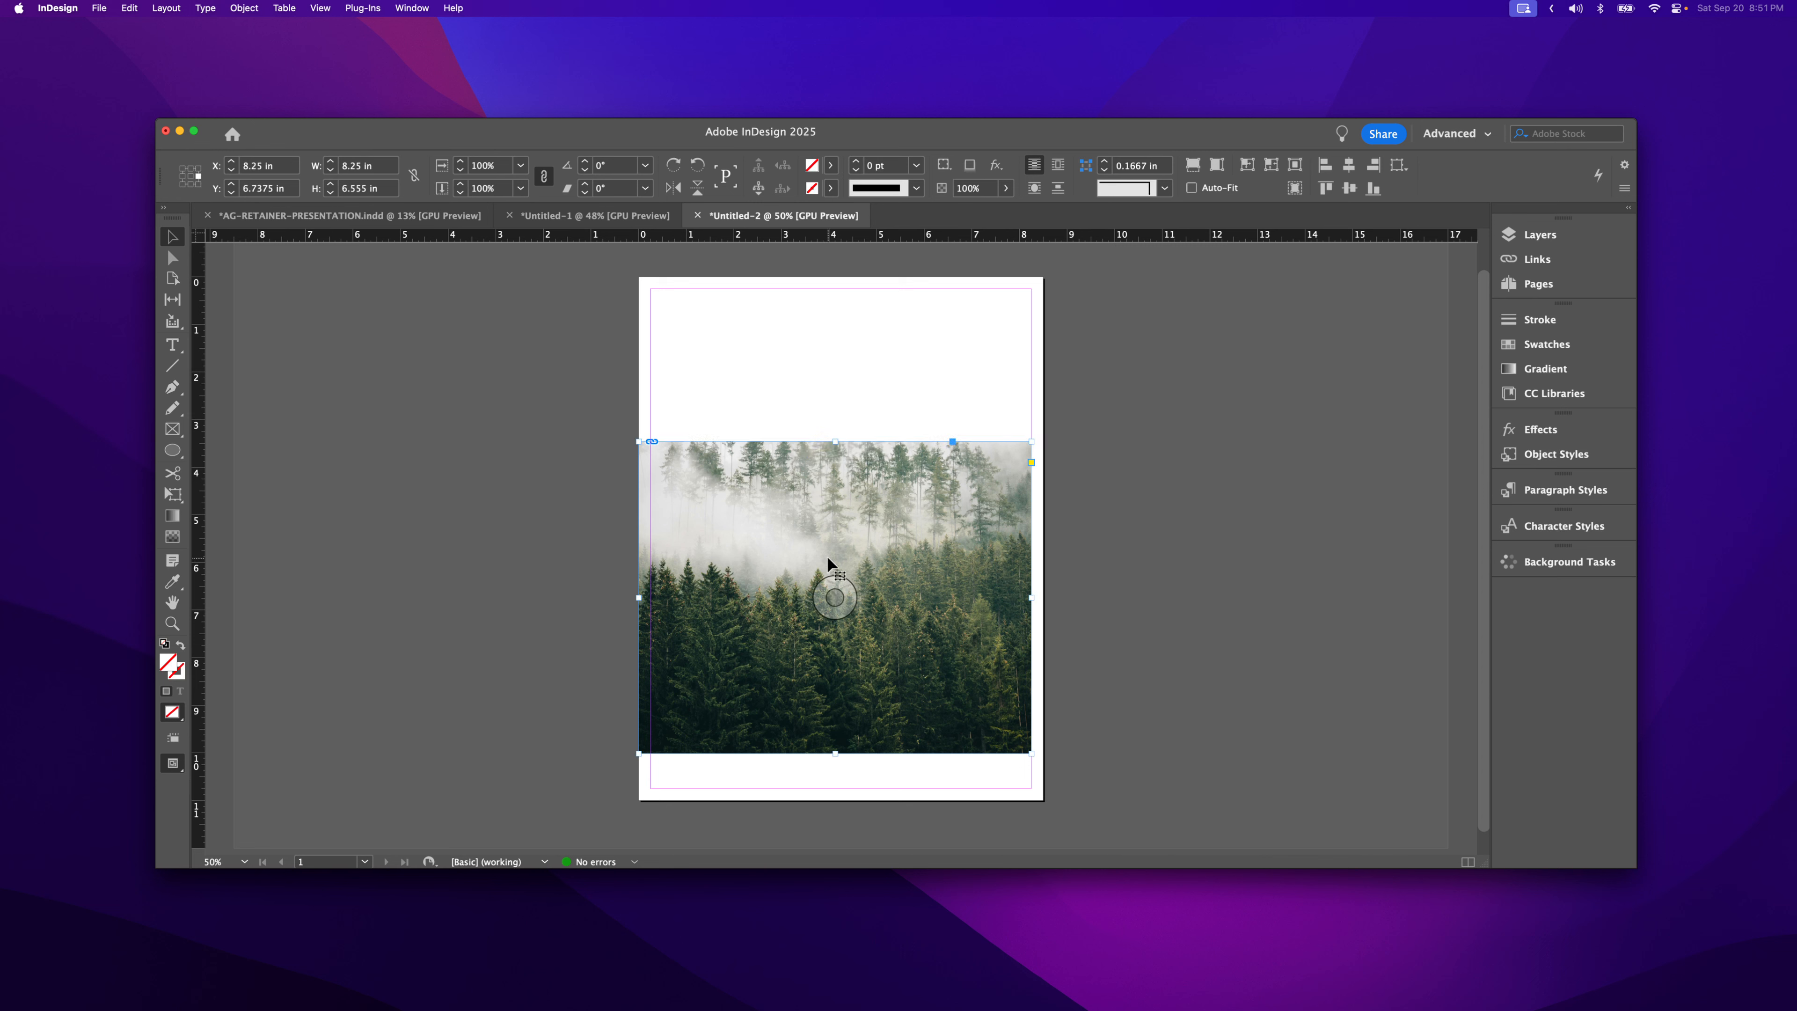
# - Extend the frame's top edge upward to 8.25 × 8.875 in, revealing more misty sky
pyautogui.press('a')
pyautogui.click(909, 478)
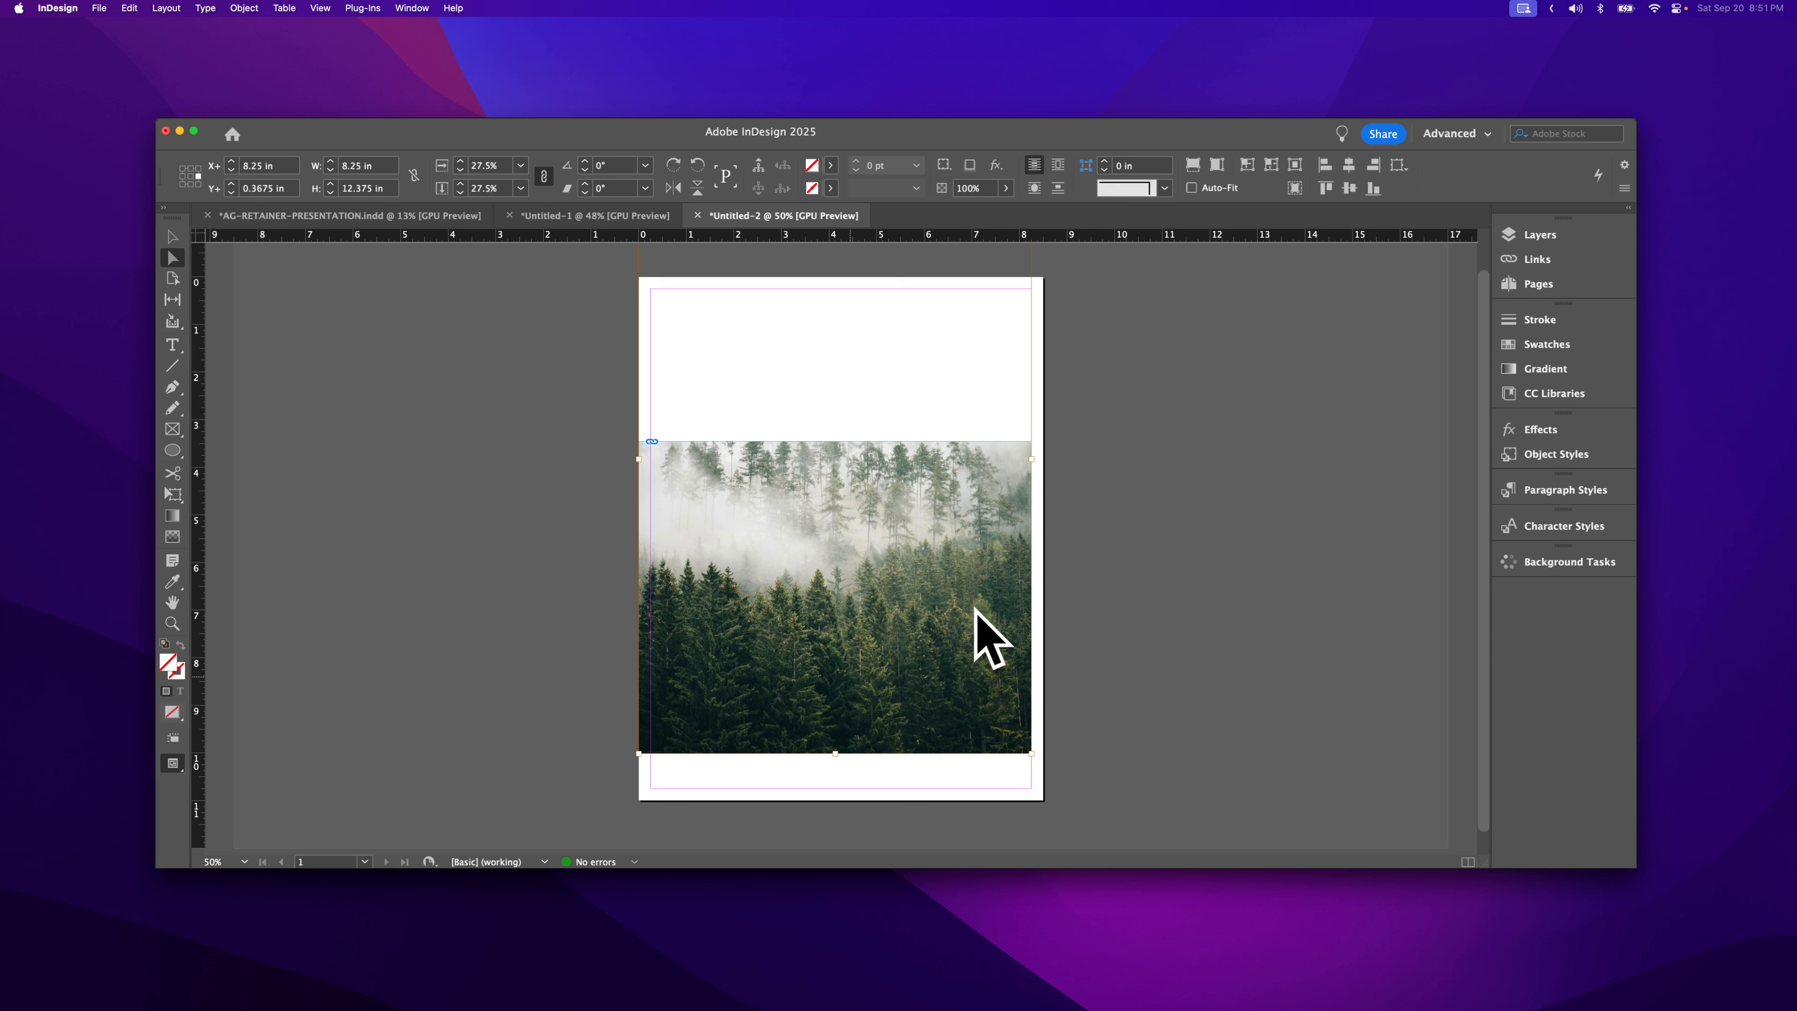
pyautogui.press('v')
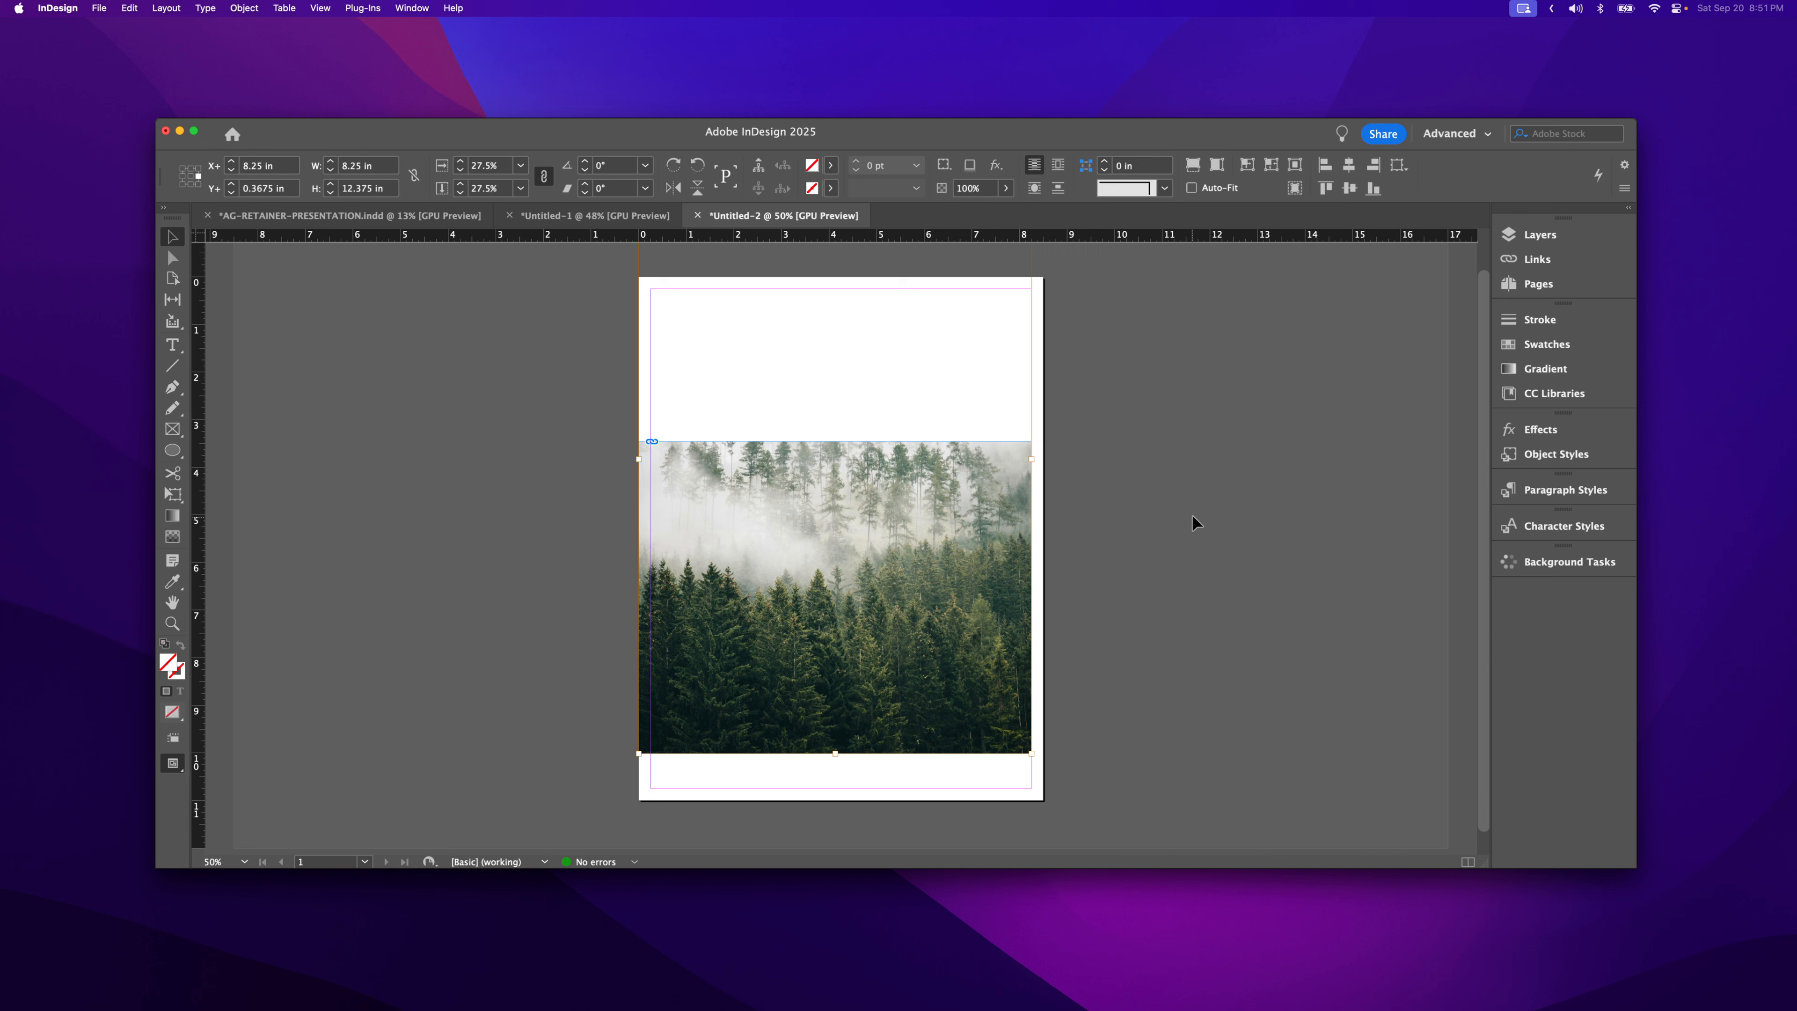
pyautogui.click(931, 470)
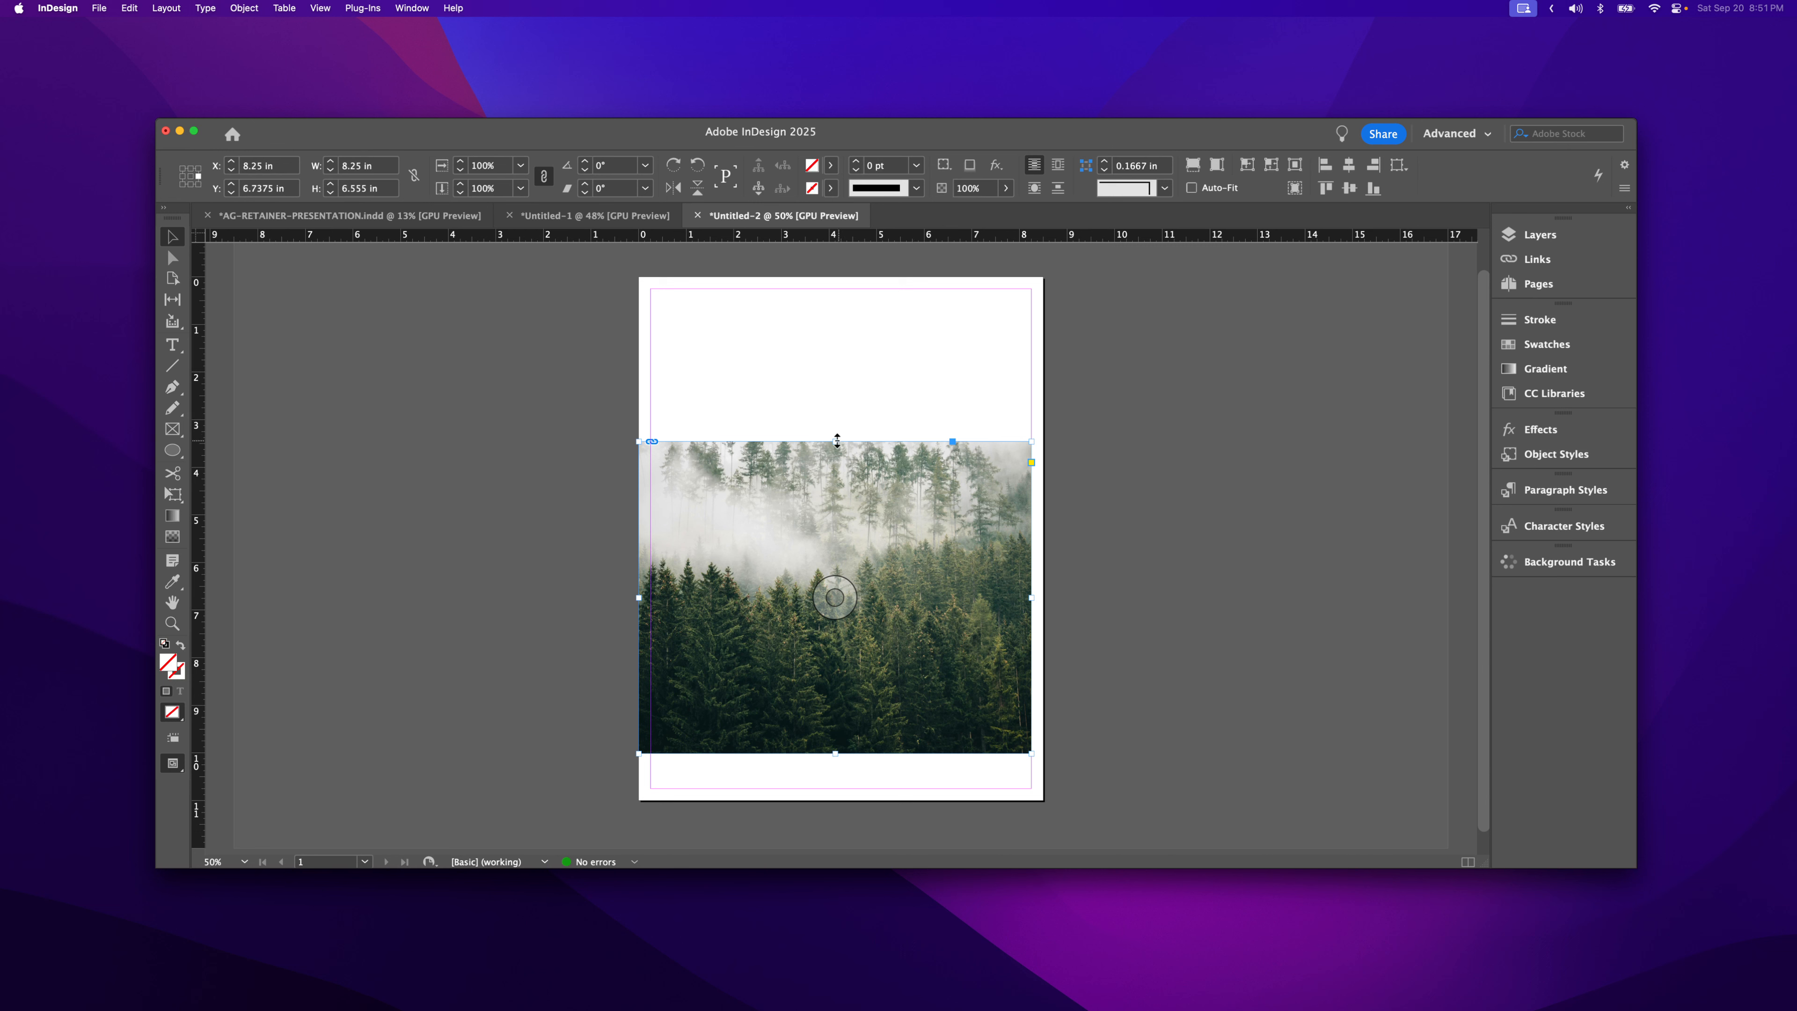
pyautogui.moveTo(836, 440); pyautogui.dragTo(838, 332)
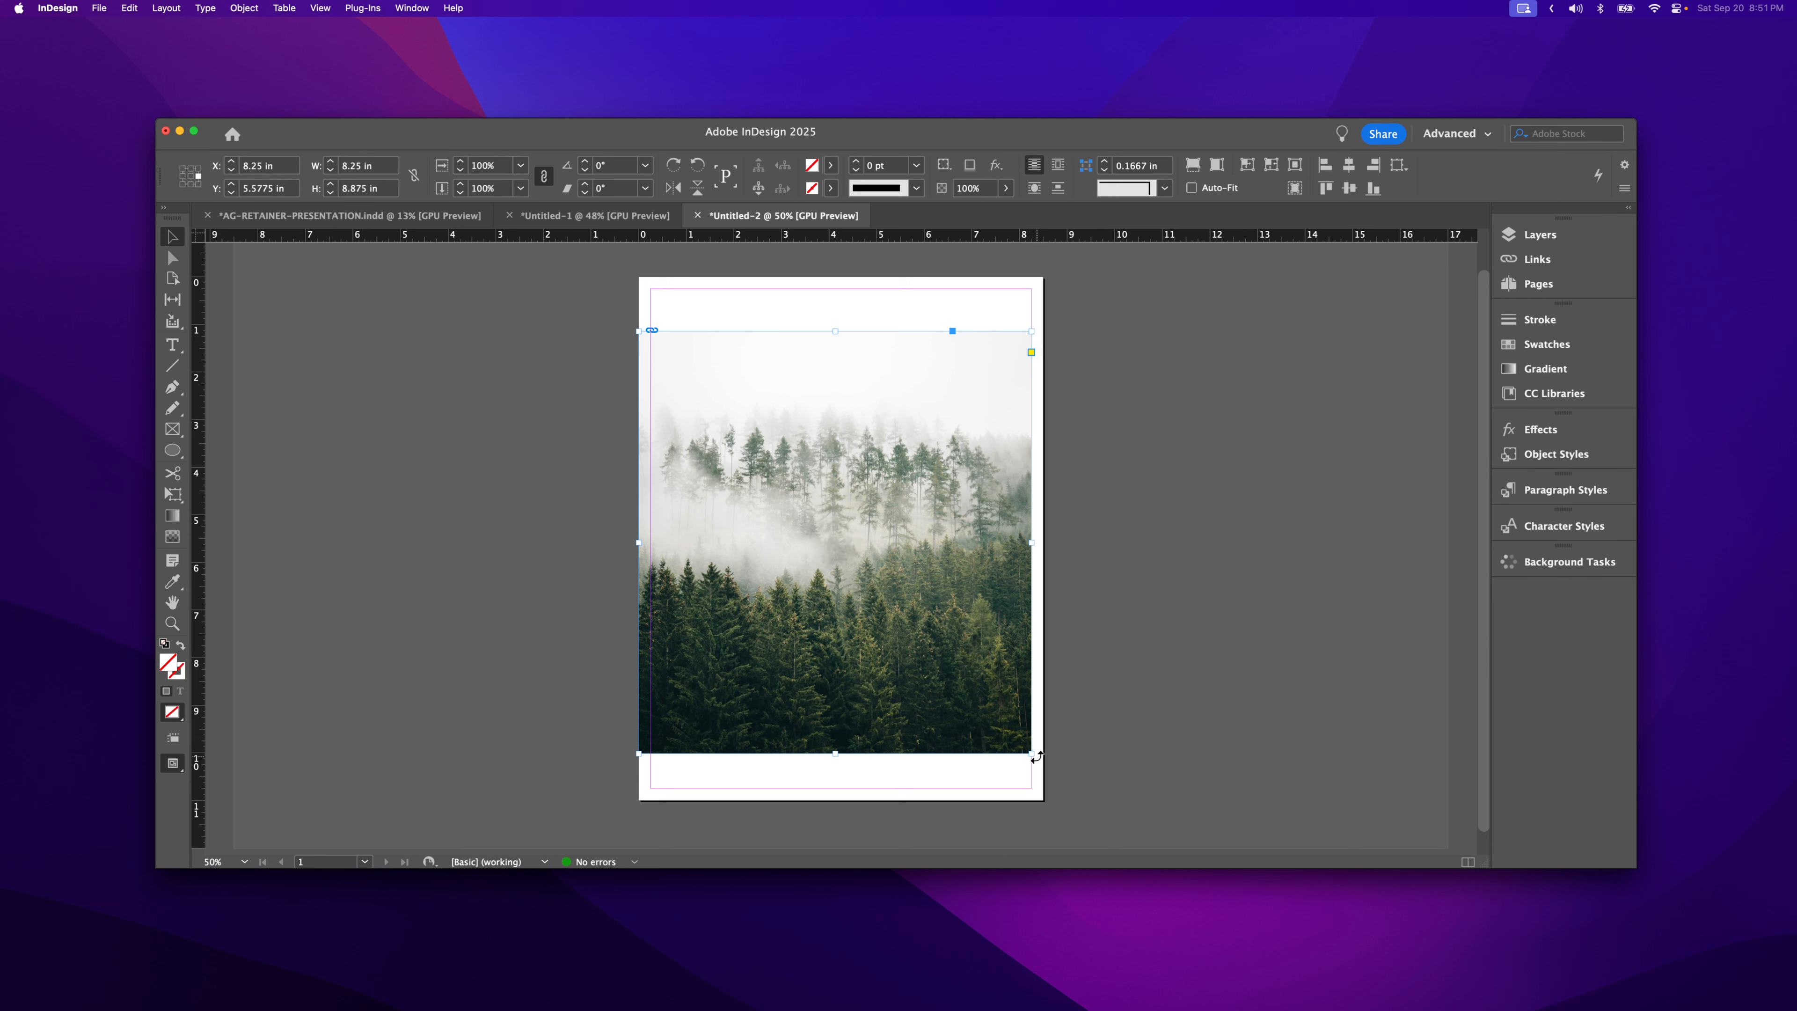
# - Proportionally scale photo and frame from the bottom-right corner to about 5.66 × 6.09 in
pyautogui.moveTo(1027, 746); pyautogui.dragTo(960, 688)
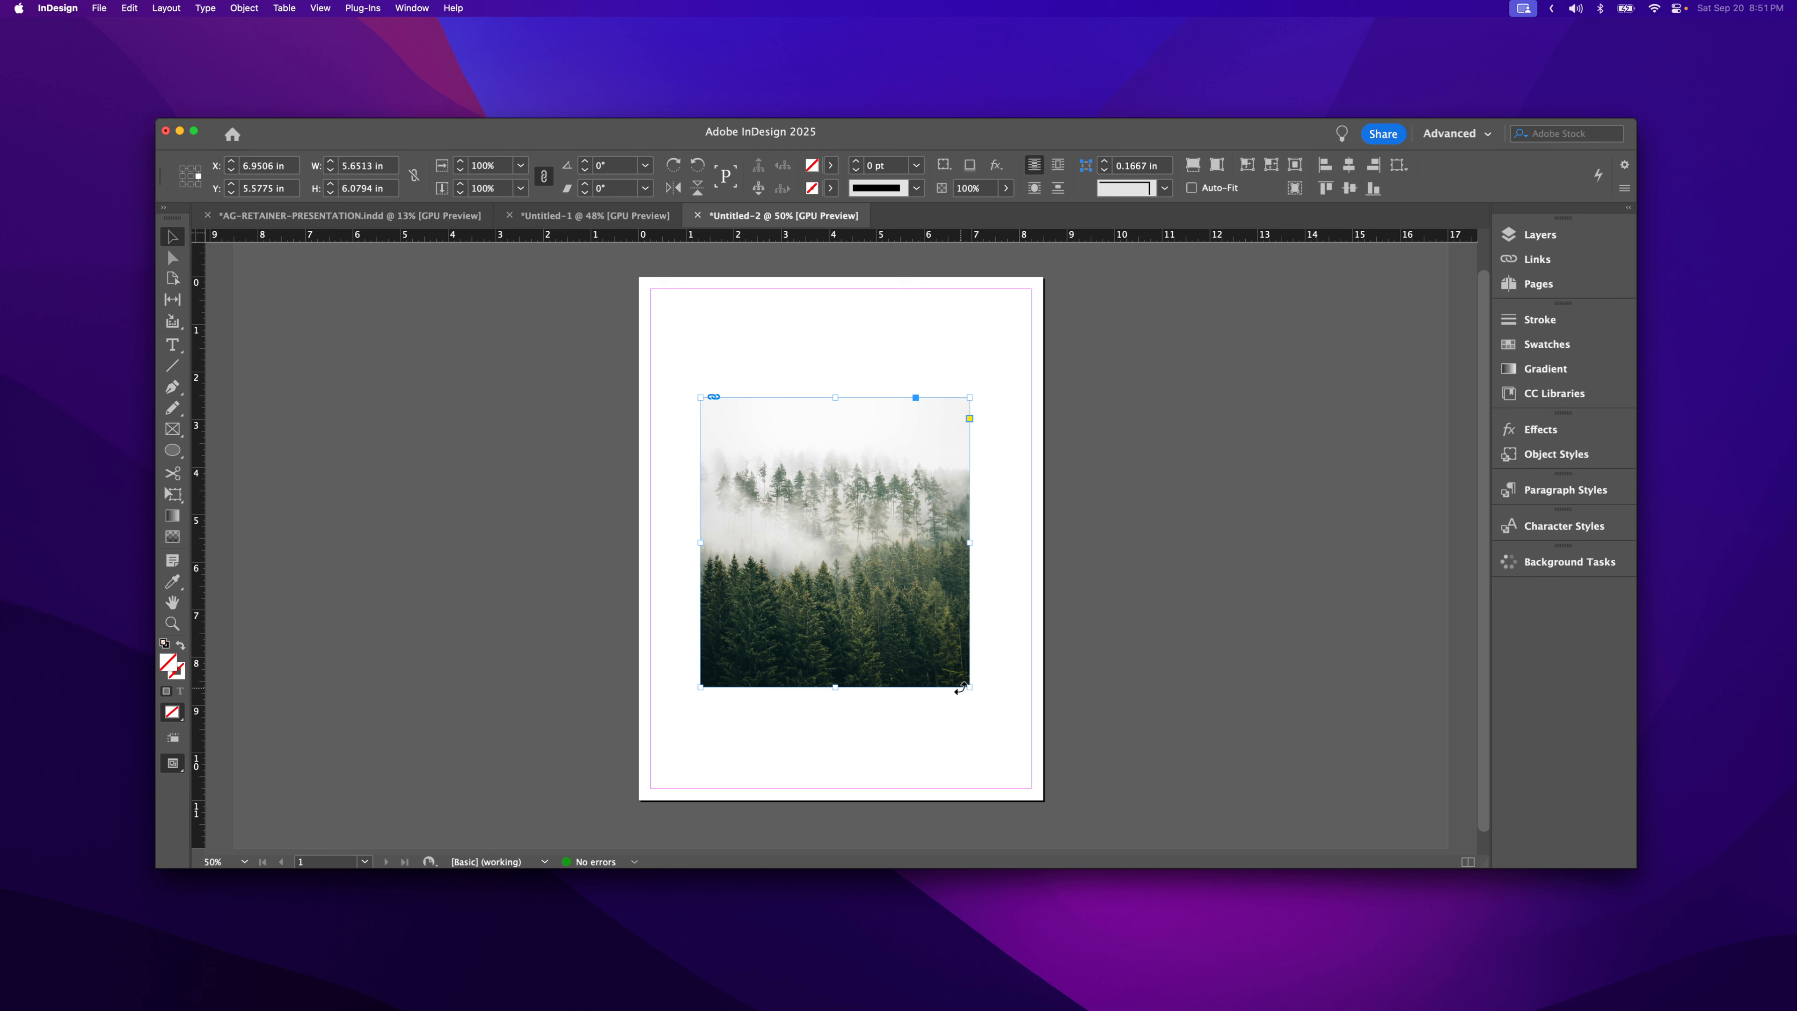
pyautogui.moveTo(968, 686)
pyautogui.mouseDown()
pyautogui.moveTo(1050, 772)
pyautogui.moveTo(862, 594)
pyautogui.moveTo(897, 602)
pyautogui.moveTo(969, 686)
pyautogui.mouseUp()
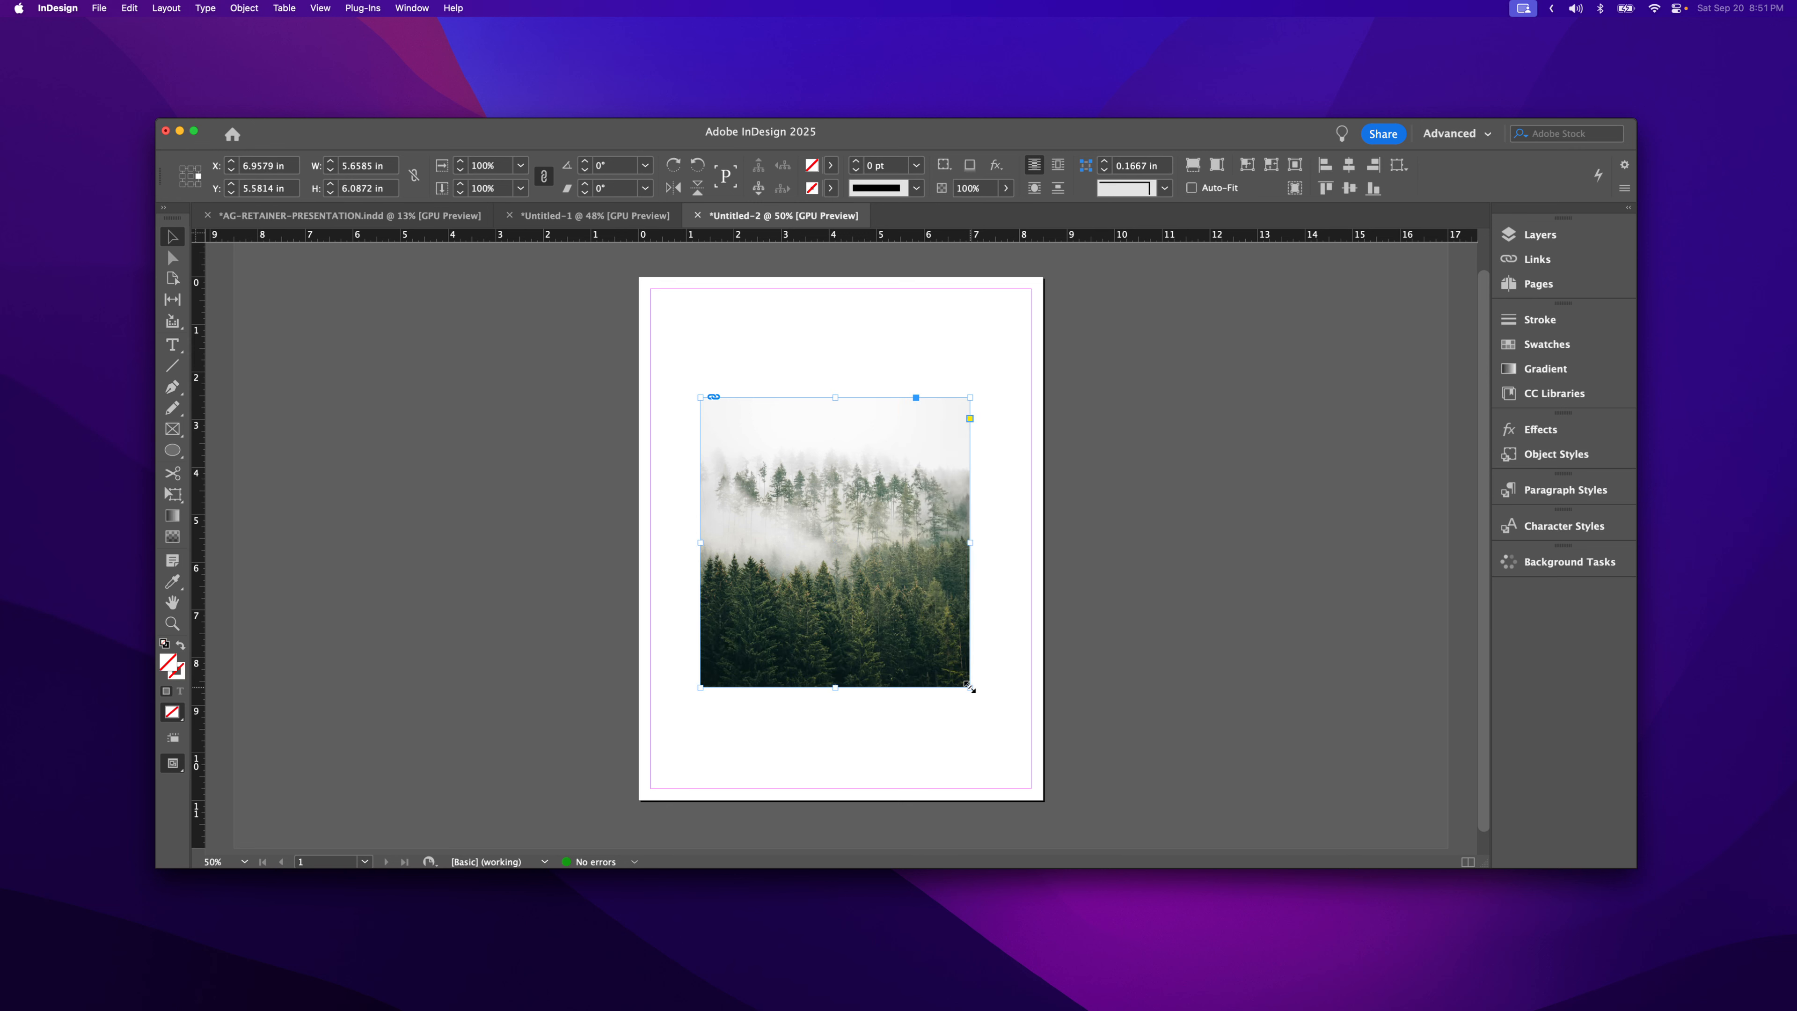